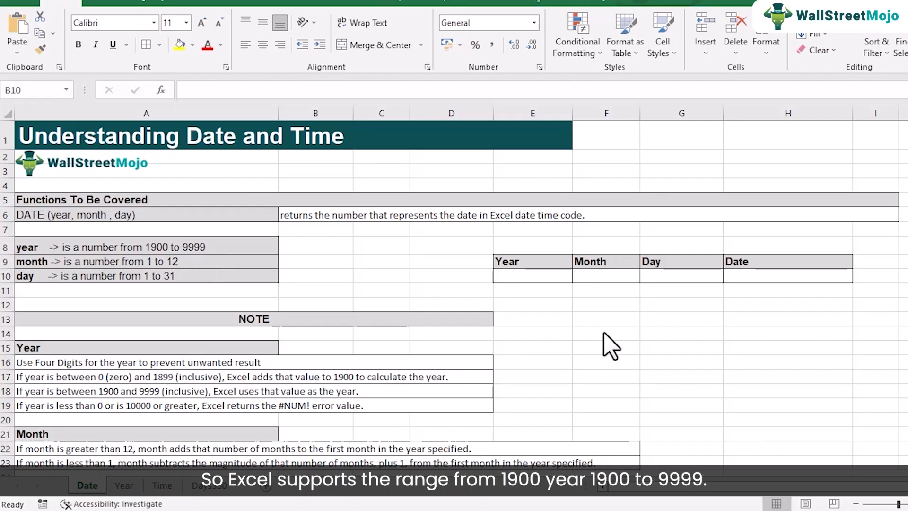
# Enter 1900 in cell F13 and 9999 in cell G13 as the limits of the supported year range
pyautogui.click(614, 317)
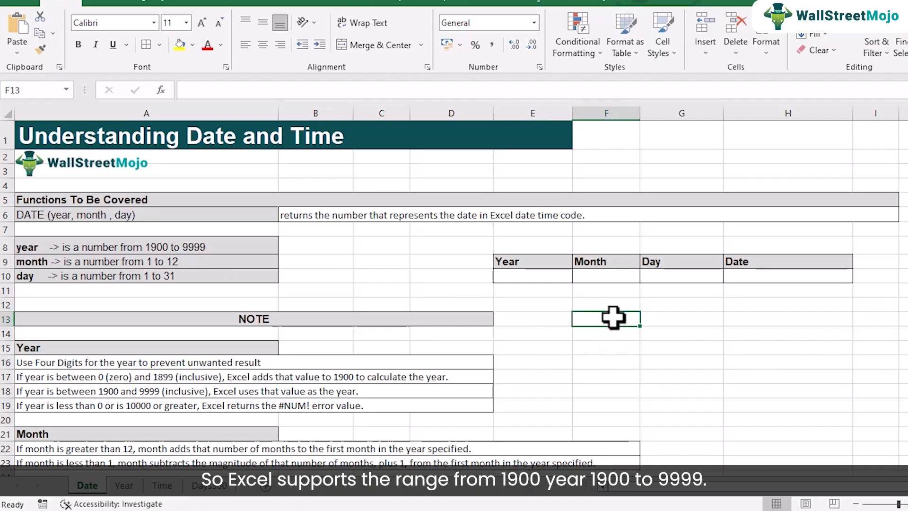
pyautogui.write('1900')
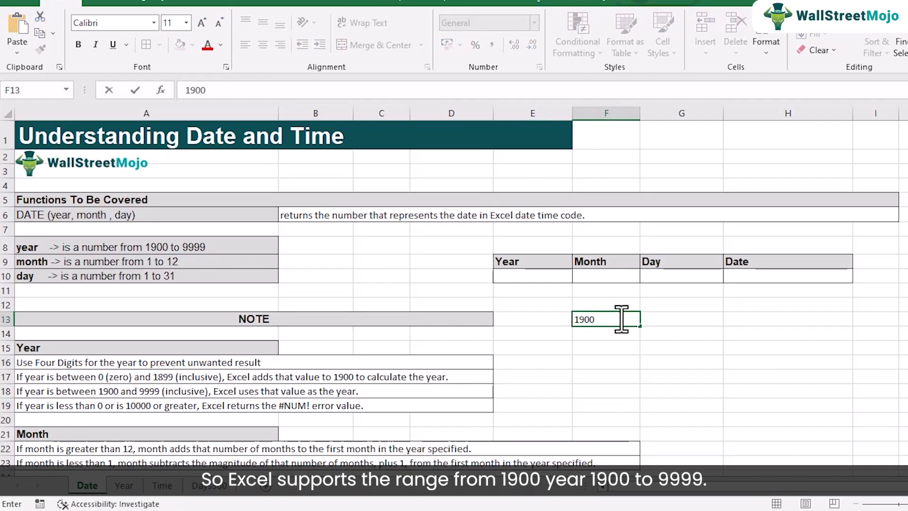
pyautogui.click(669, 319)
pyautogui.write('9999')
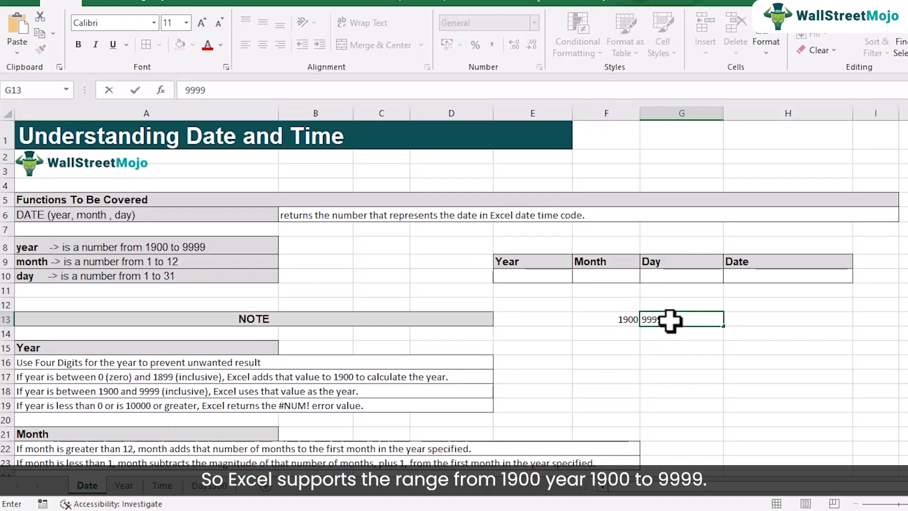
pyautogui.press('Return')
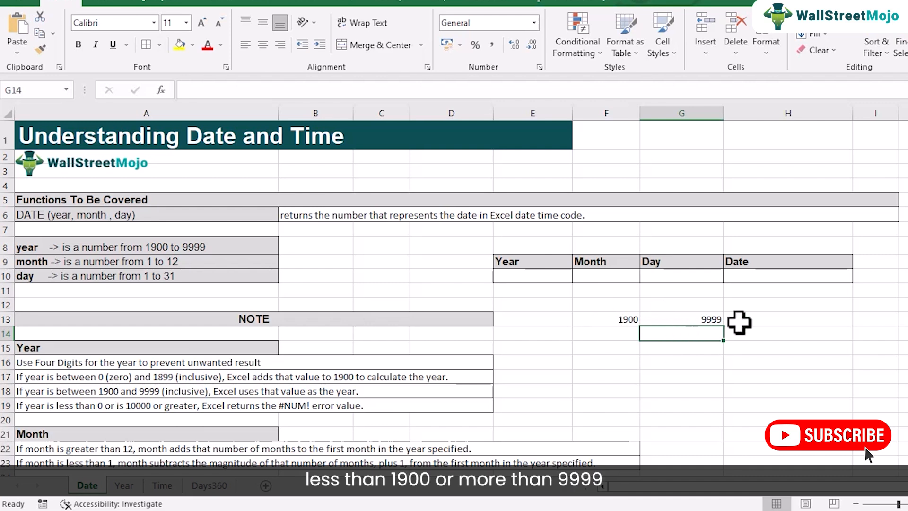
# Clear the two year limits from cells F13:G13
pyautogui.moveTo(624, 319); pyautogui.dragTo(676, 323)
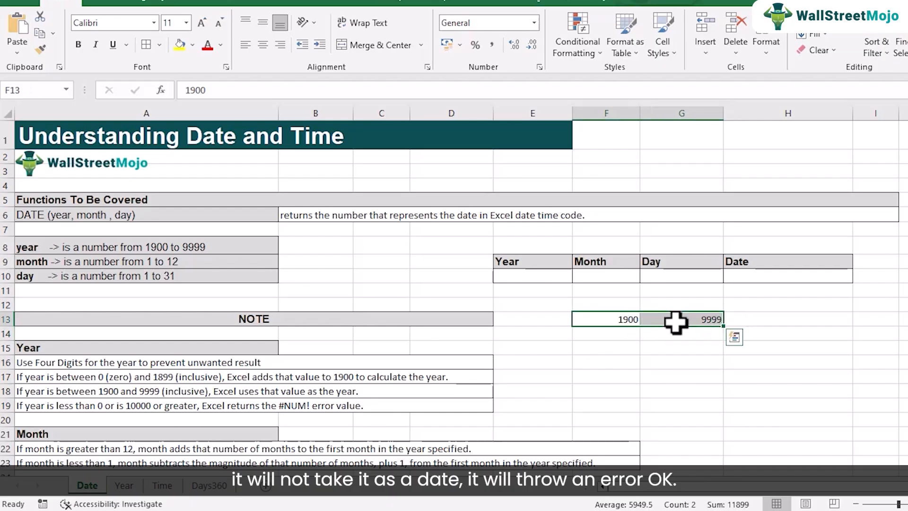
pyautogui.press('Delete')
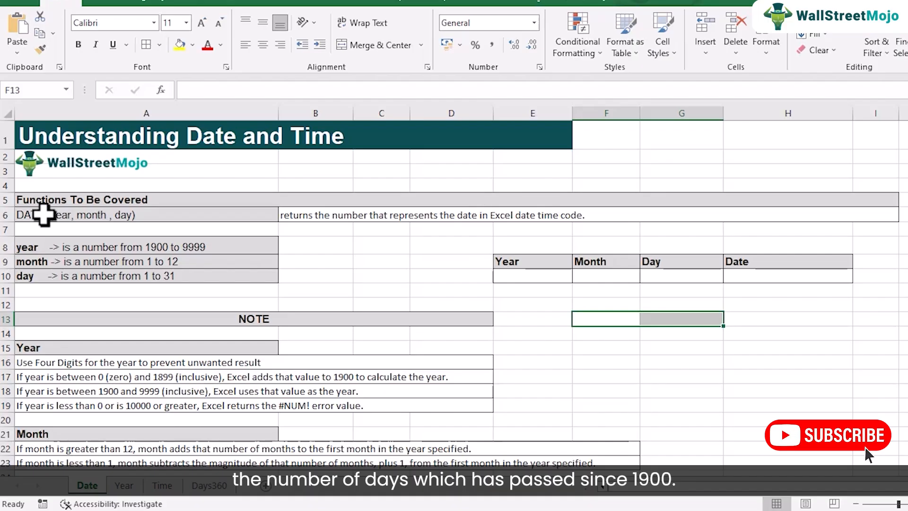
pyautogui.click(888, 149)
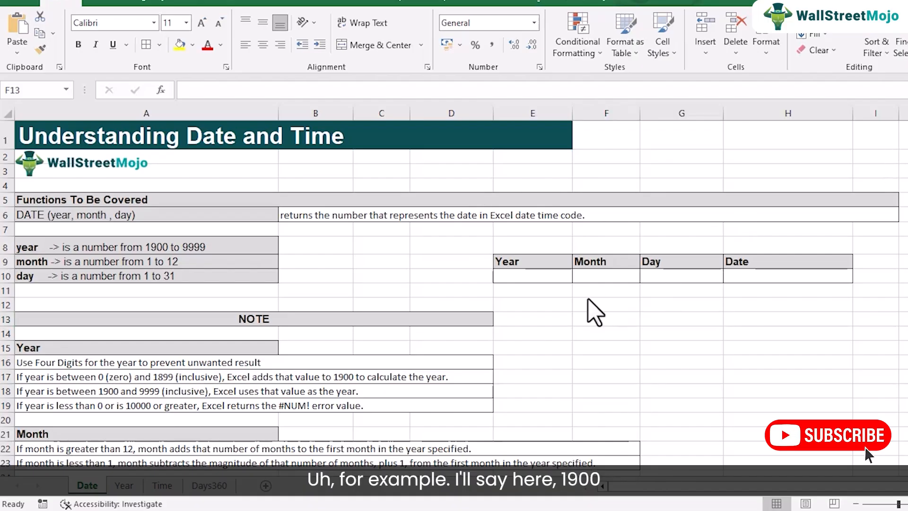
# Fill row 10 of the date table with year 1900, month 1 and day 1
pyautogui.doubleClick(547, 276)
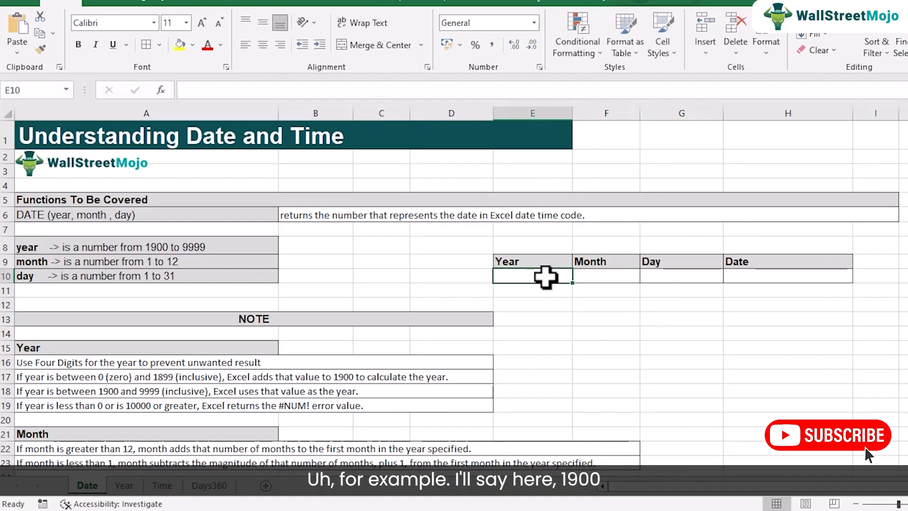
pyautogui.write('1900')
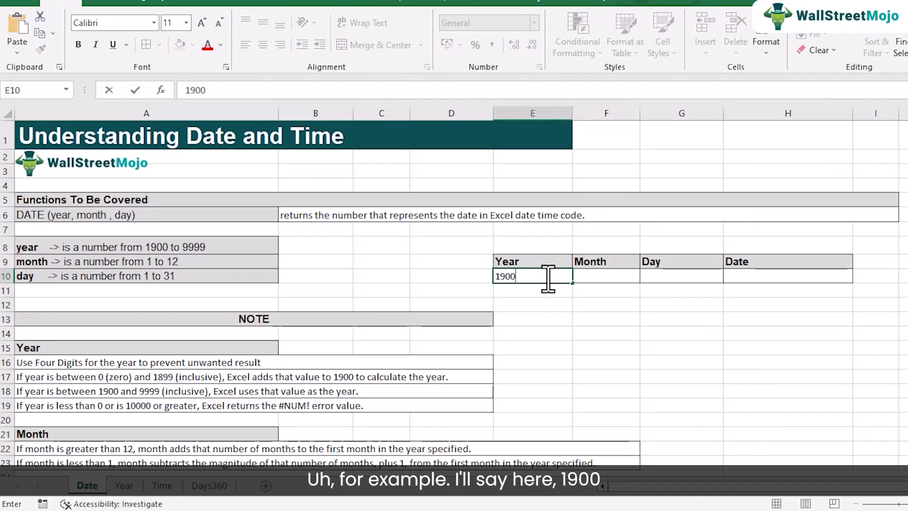
pyautogui.click(585, 282)
pyautogui.write('1')
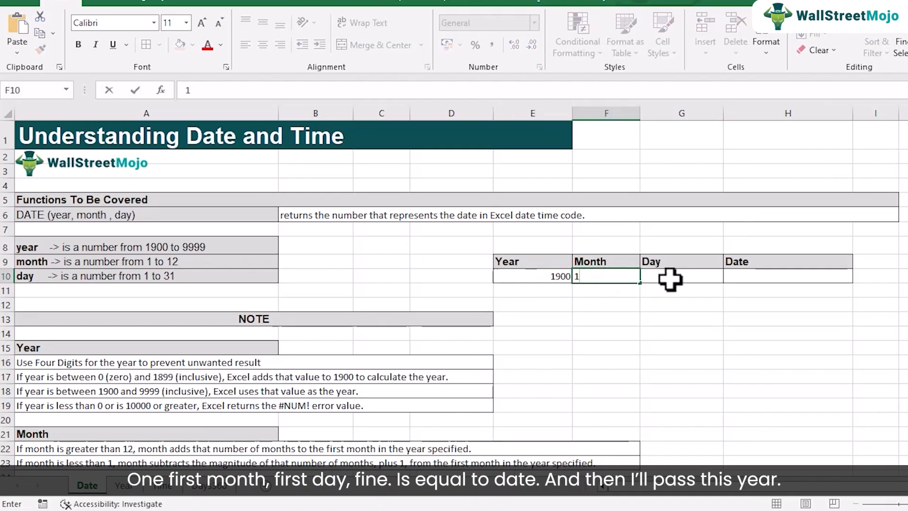
pyautogui.click(669, 278)
pyautogui.write('1')
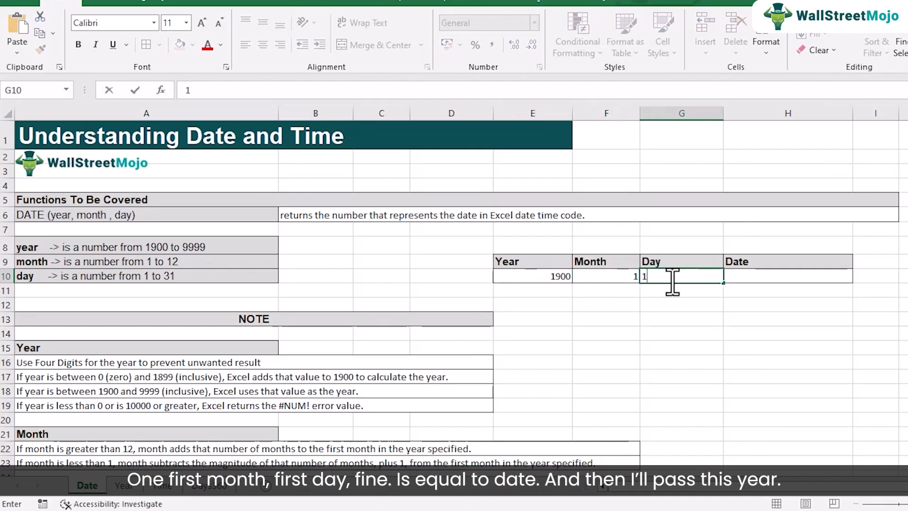
# Build the date in cell H10 from the year, month and day cells with =DATE(E10,F10,G10)
pyautogui.click(749, 281)
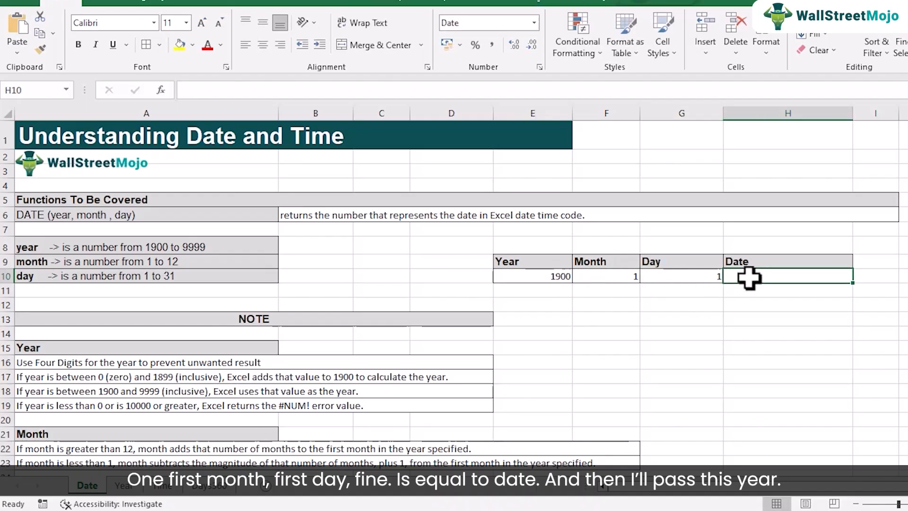
pyautogui.write('=Date')
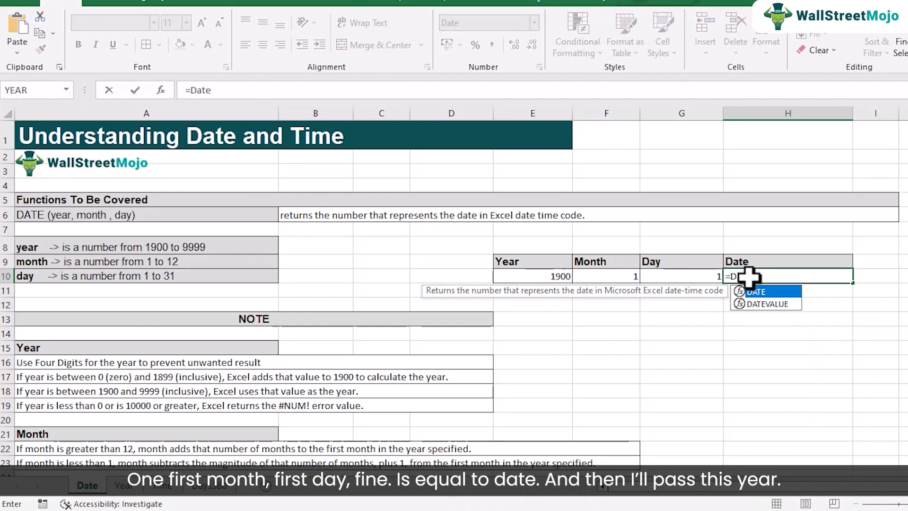
pyautogui.write('(')
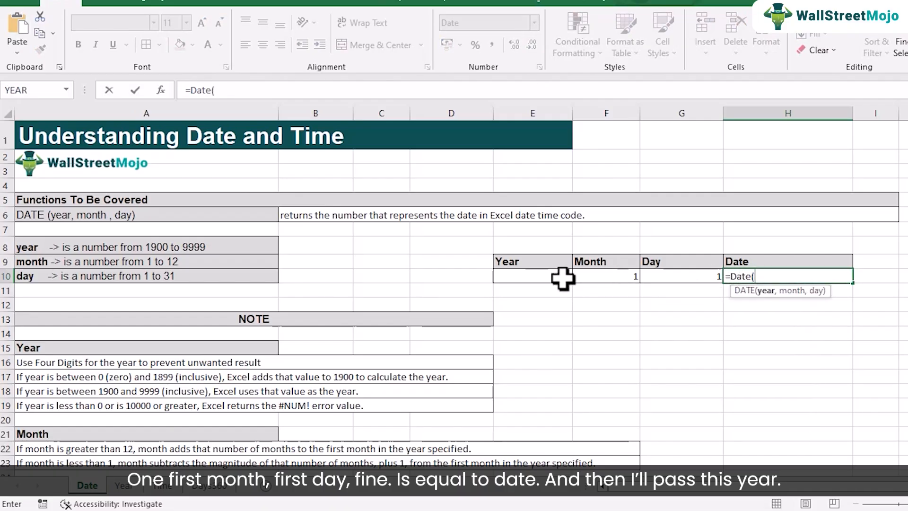
pyautogui.click(556, 273)
pyautogui.write(',')
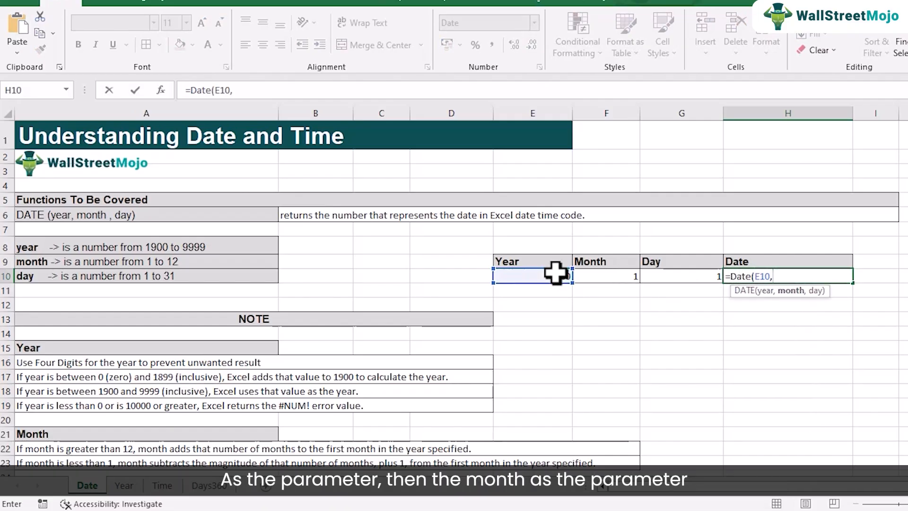
pyautogui.click(614, 274)
pyautogui.write(',')
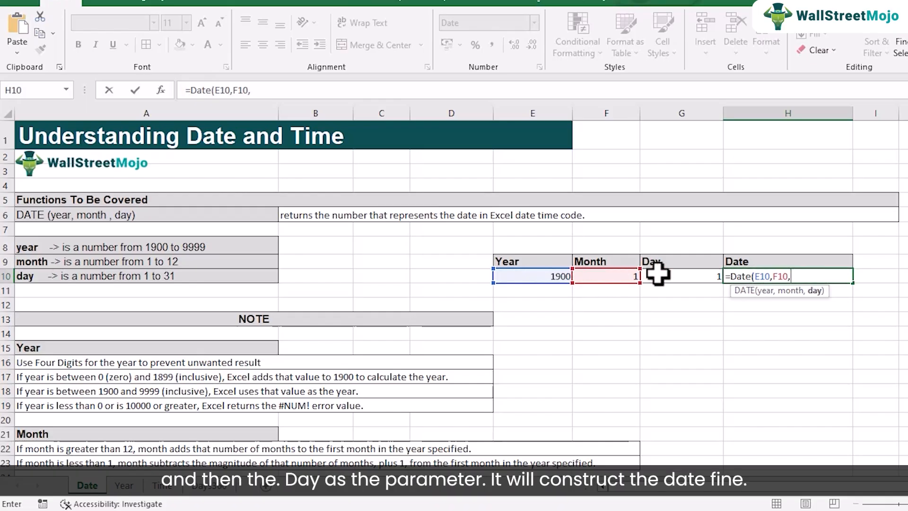
pyautogui.click(679, 276)
pyautogui.write(')')
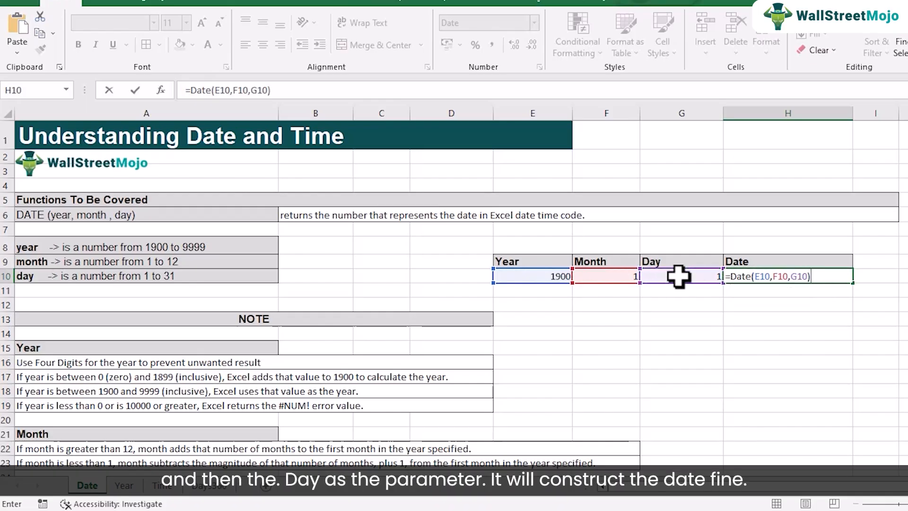
pyautogui.press('Return')
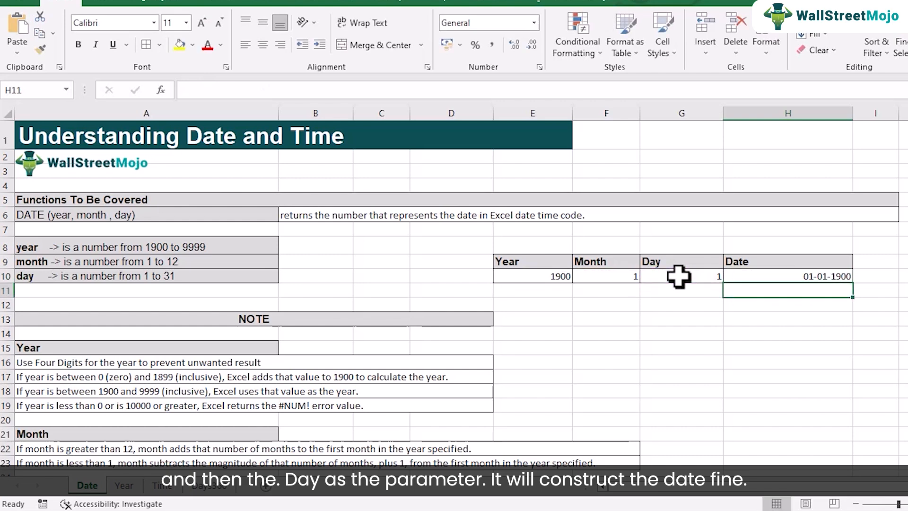
# Preview the date in H10 in the General number format and leave its formatting unapplied
pyautogui.rightClick(830, 276)
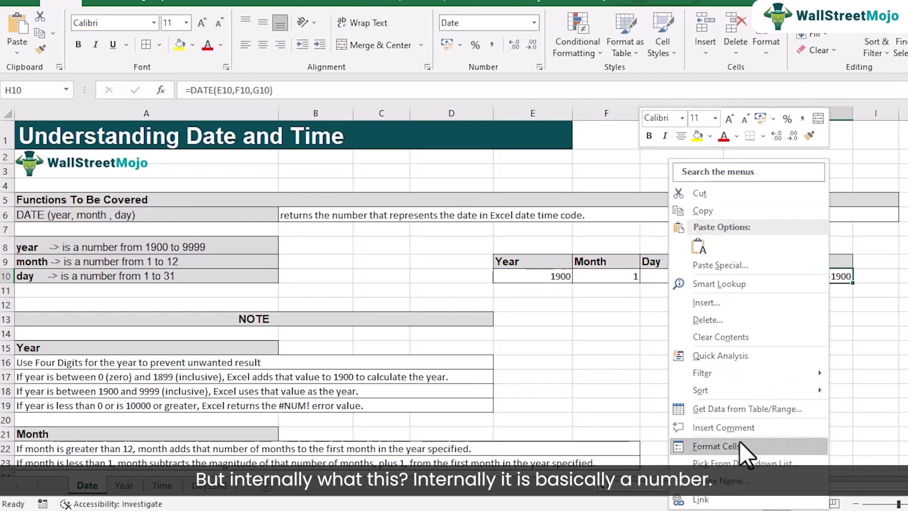
pyautogui.click(709, 446)
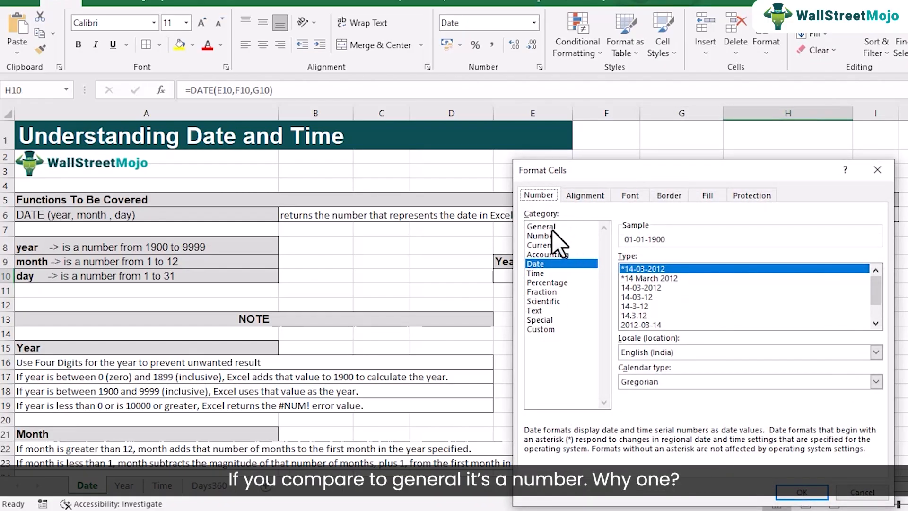
pyautogui.click(542, 227)
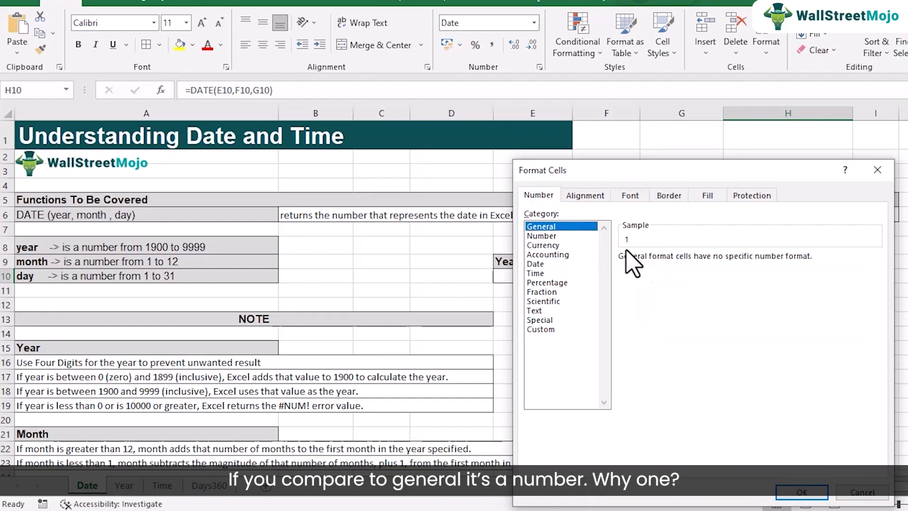
pyautogui.click(862, 493)
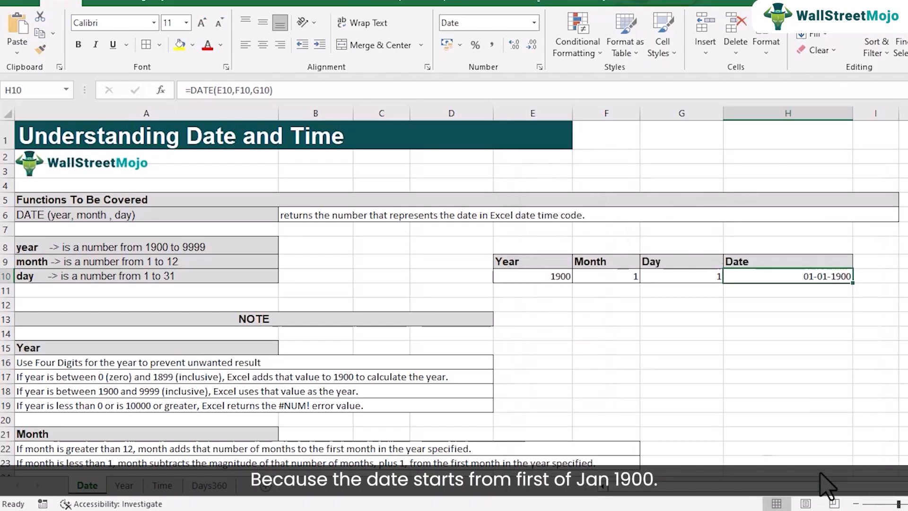
# Set the day in cell G10 to 13
pyautogui.click(665, 280)
pyautogui.write('13')
pyautogui.click(630, 304)
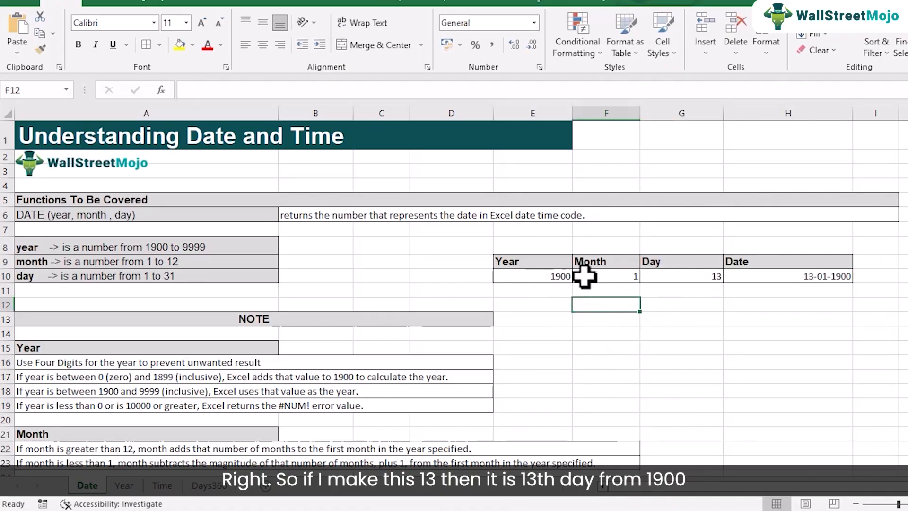
# Check the serial number behind H10's date in the General format sample, keeping the Date category with type *14-03-2012
pyautogui.click(760, 281)
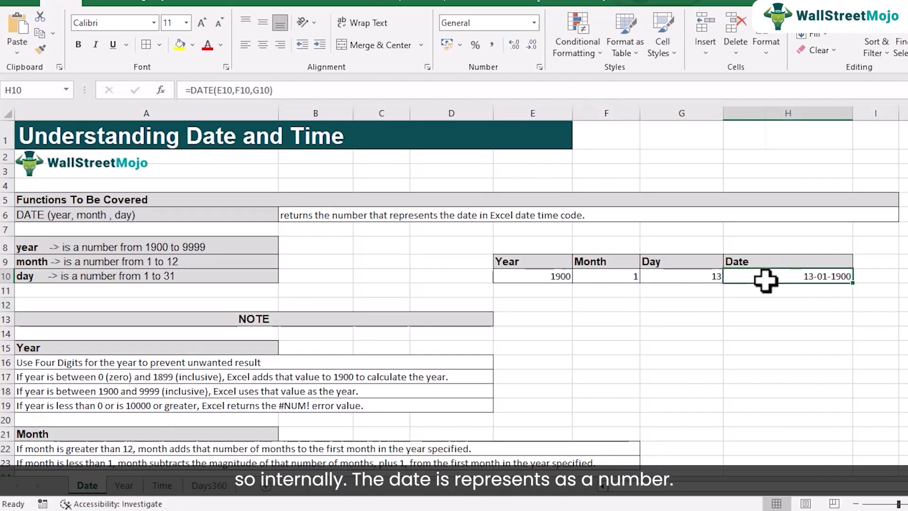
pyautogui.rightClick(763, 281)
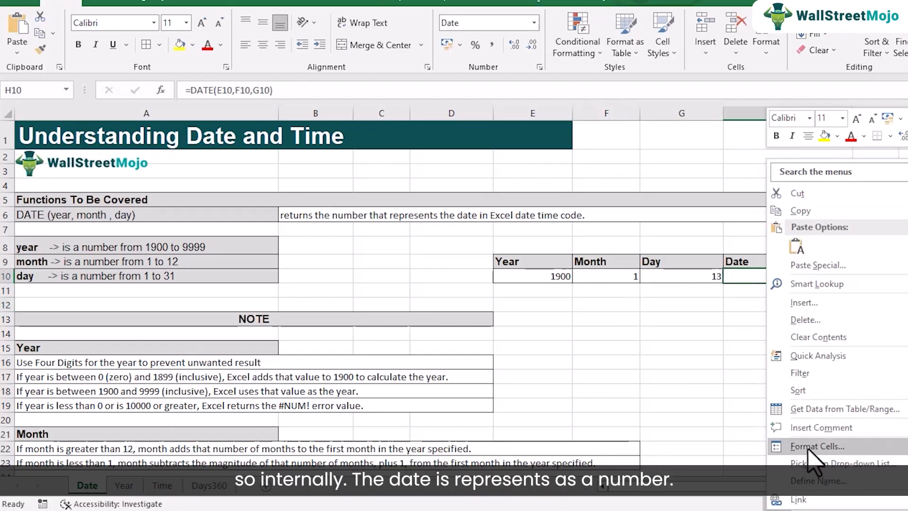
pyautogui.click(809, 448)
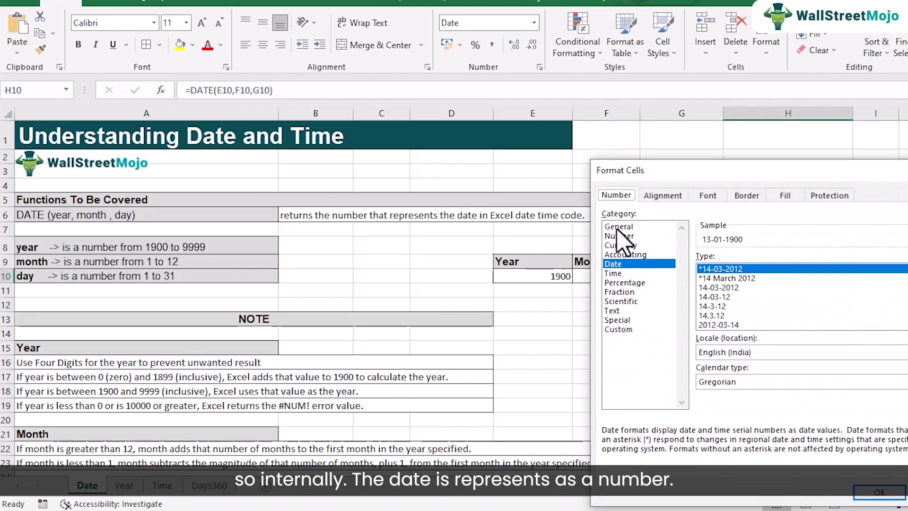
pyautogui.click(617, 228)
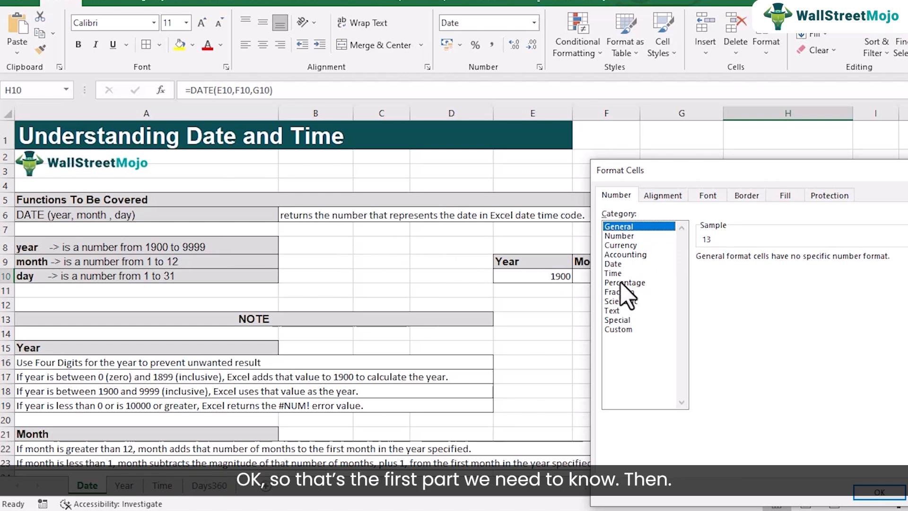
pyautogui.click(615, 264)
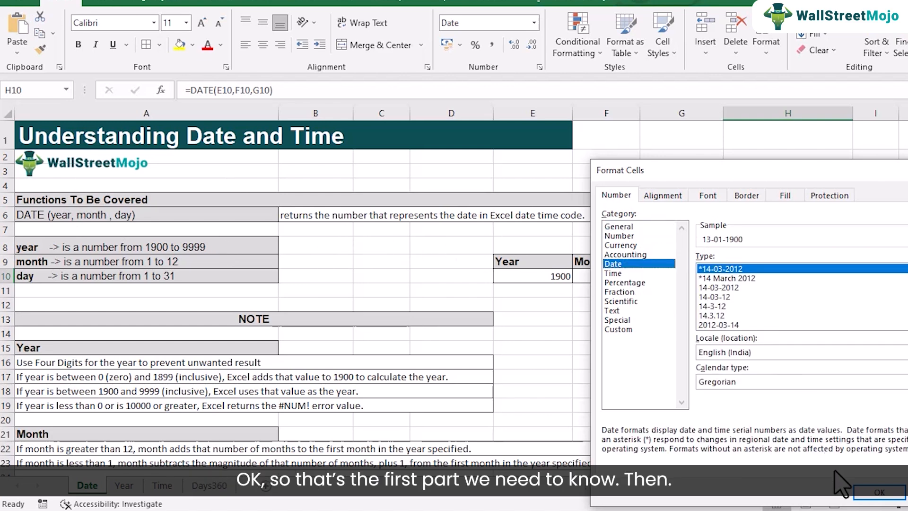
pyautogui.click(866, 492)
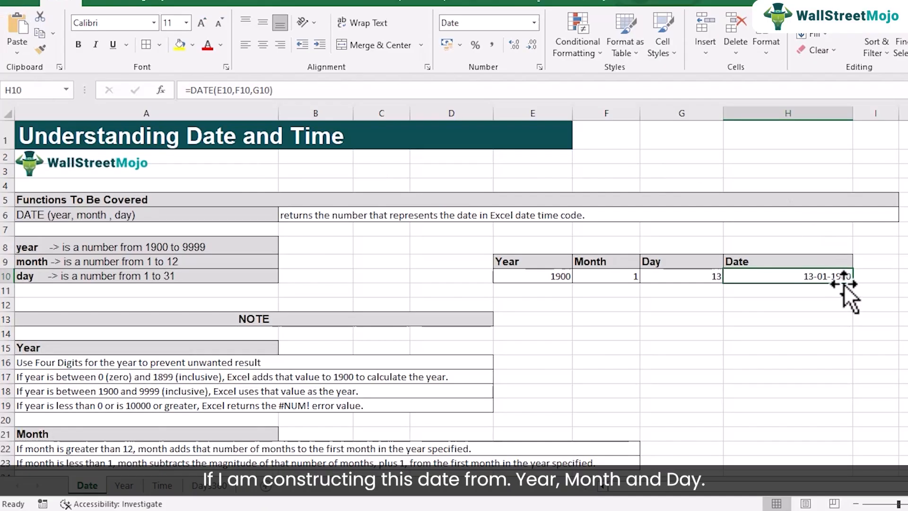
# Examine the year, month and day cells in row 10 and how the DATE formula in H10 references them
pyautogui.click(522, 279)
pyautogui.click(586, 279)
pyautogui.click(690, 282)
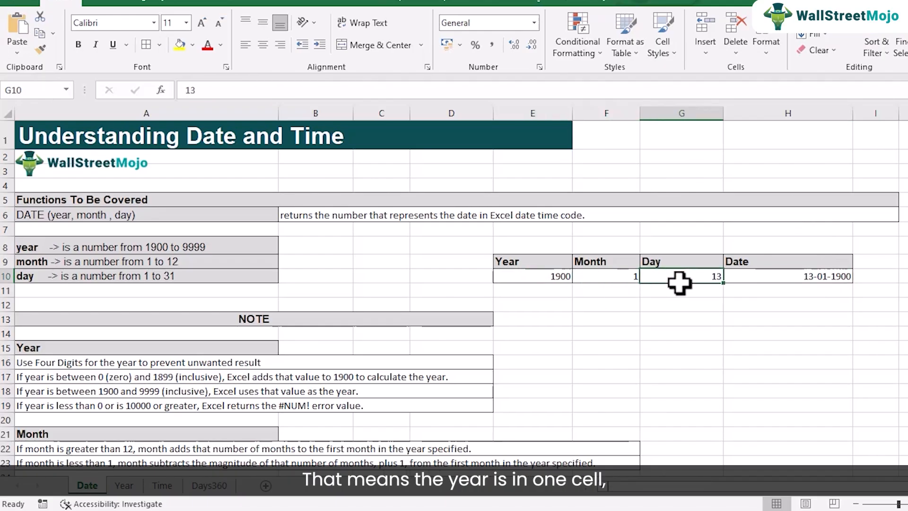
pyautogui.click(551, 278)
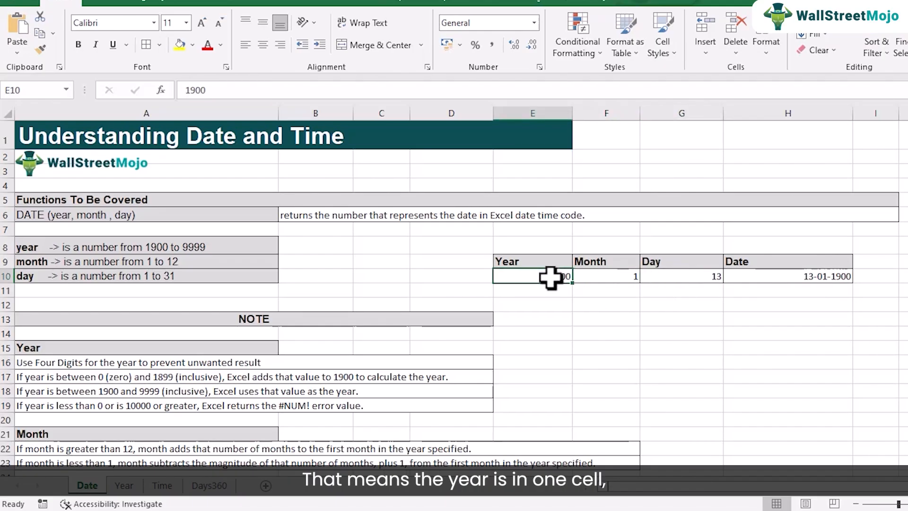
pyautogui.click(600, 277)
pyautogui.click(679, 281)
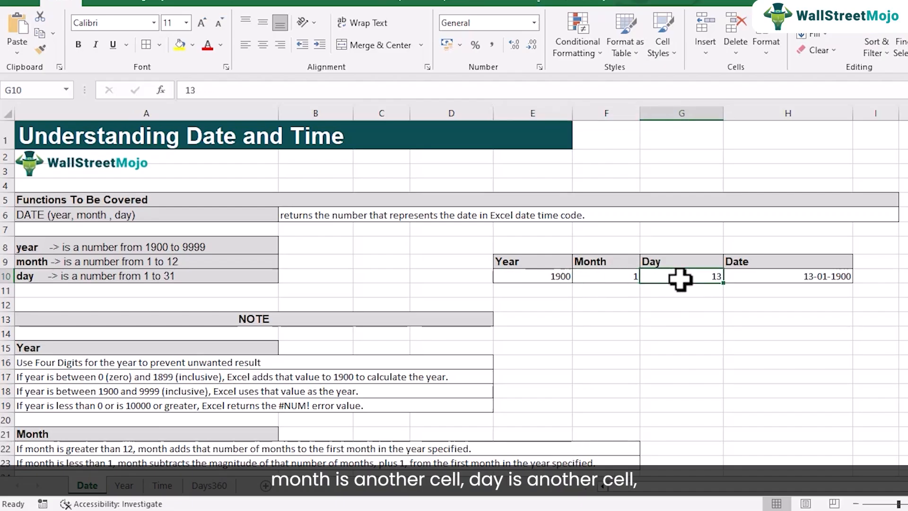
pyautogui.doubleClick(787, 278)
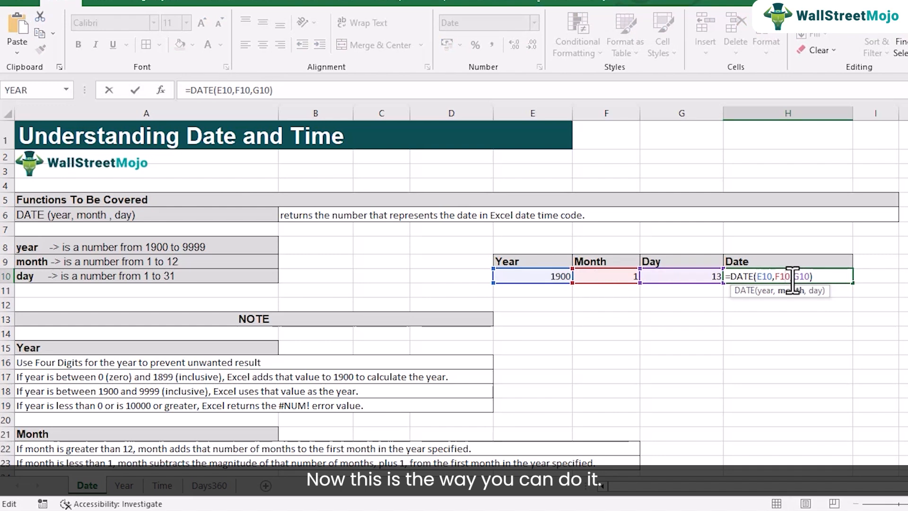
pyautogui.press('Return')
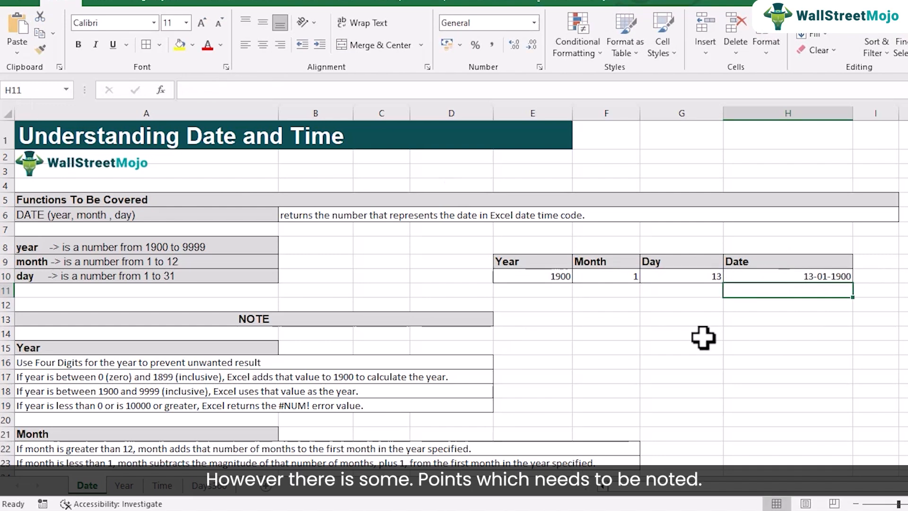
pyautogui.scroll(-2, 251, 330)
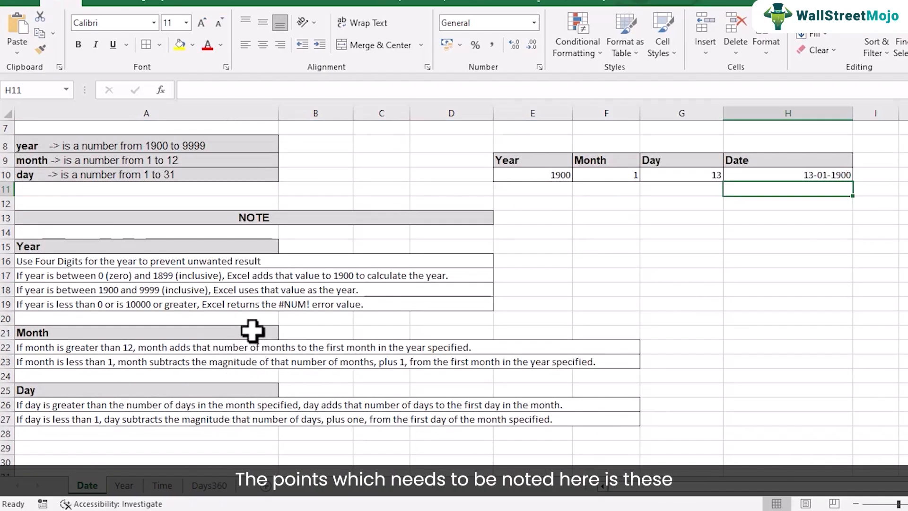
# Read the notes on how the DATE function treats year, month and day values
pyautogui.scroll(1, 253, 329)
pyautogui.scroll(1, 163, 320)
pyautogui.scroll(-2, 170, 333)
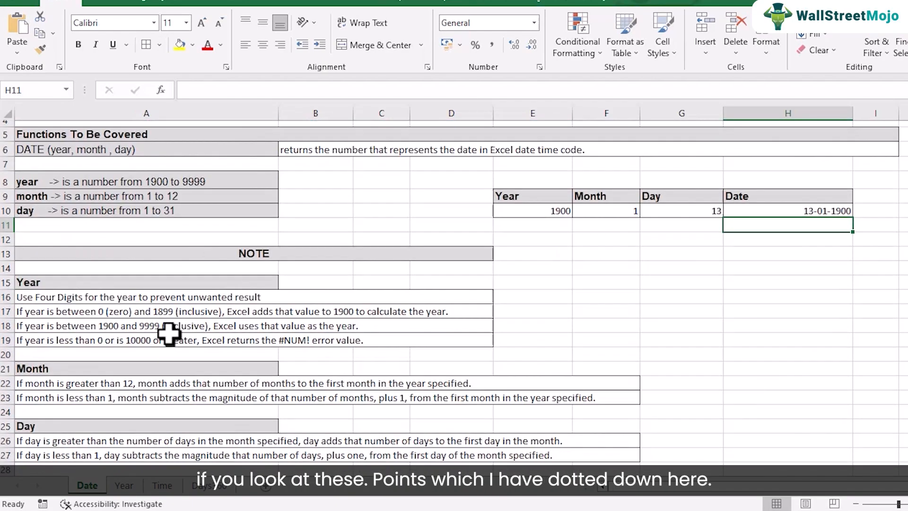
pyautogui.scroll(1, 21, 136)
pyautogui.scroll(1, 122, 228)
pyautogui.scroll(-1, 120, 288)
pyautogui.scroll(-1, 121, 288)
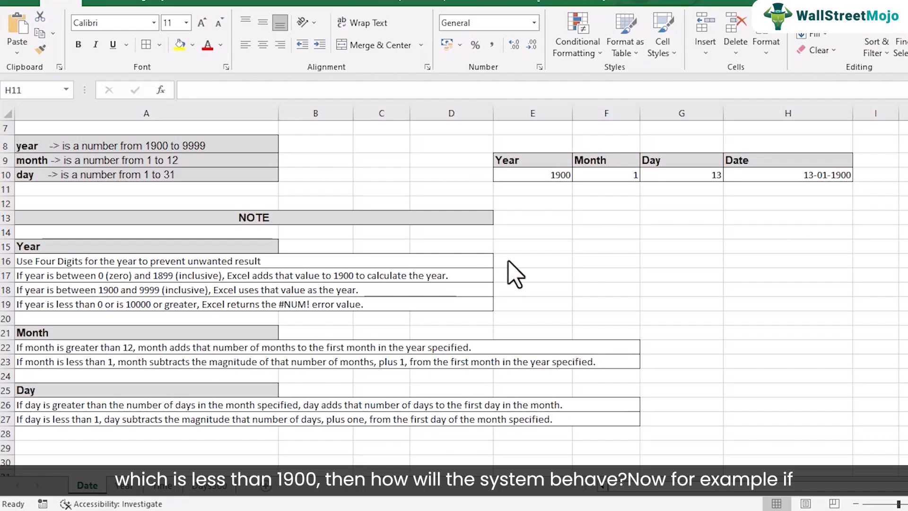
# Try 0 and 1 as the year in cell E10 to test DATE with years below 1900
pyautogui.doubleClick(544, 178)
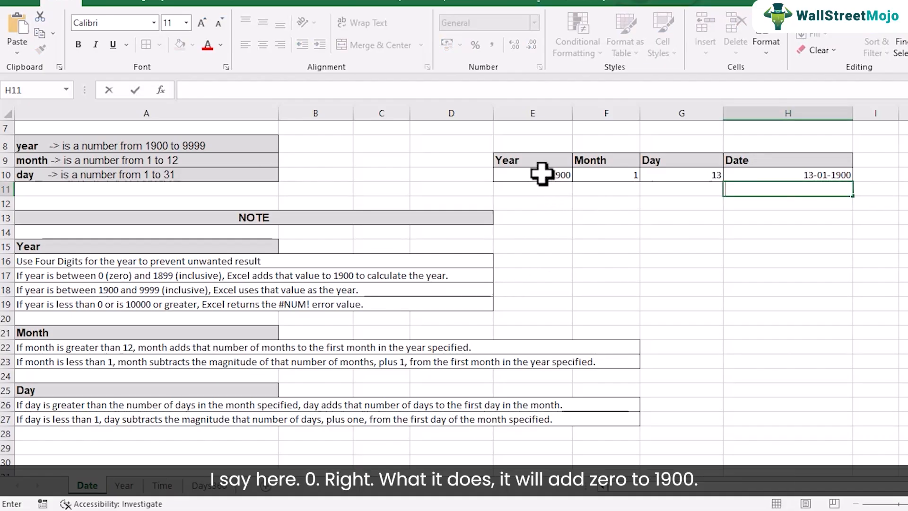
pyautogui.click(541, 174)
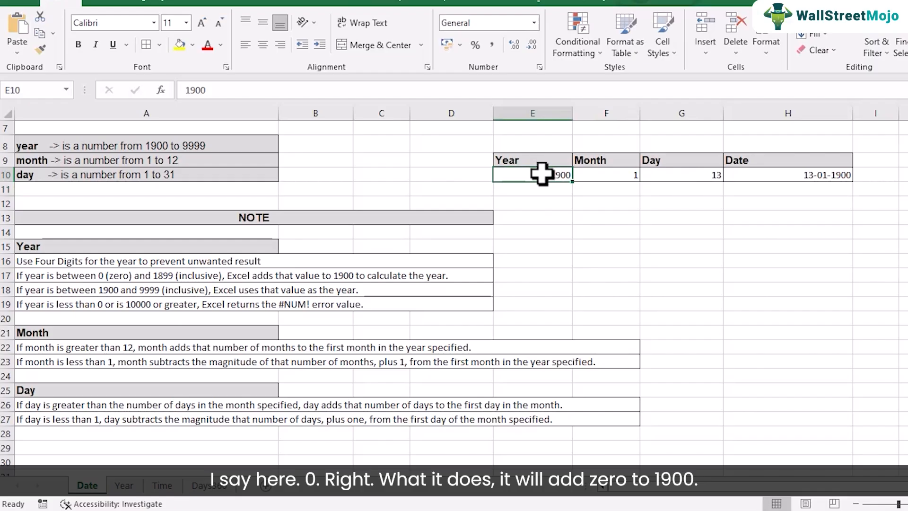
pyautogui.write('0')
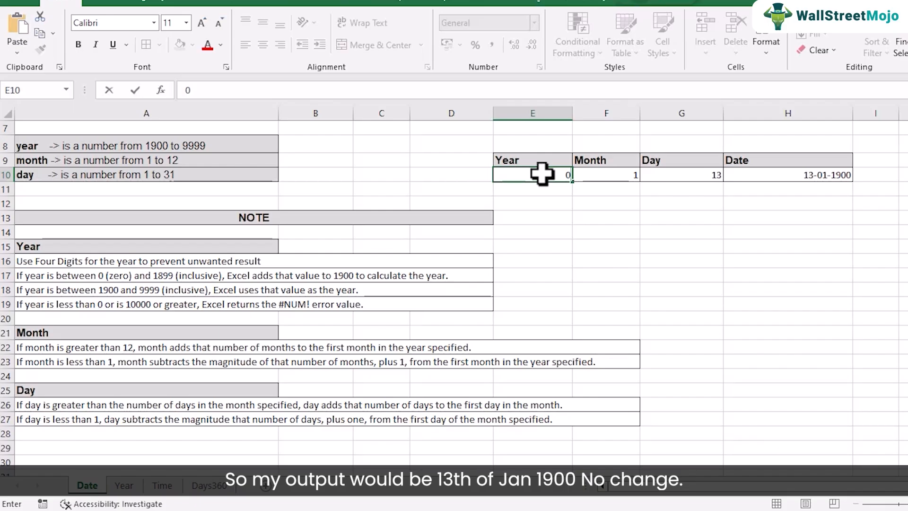
pyautogui.press('Return')
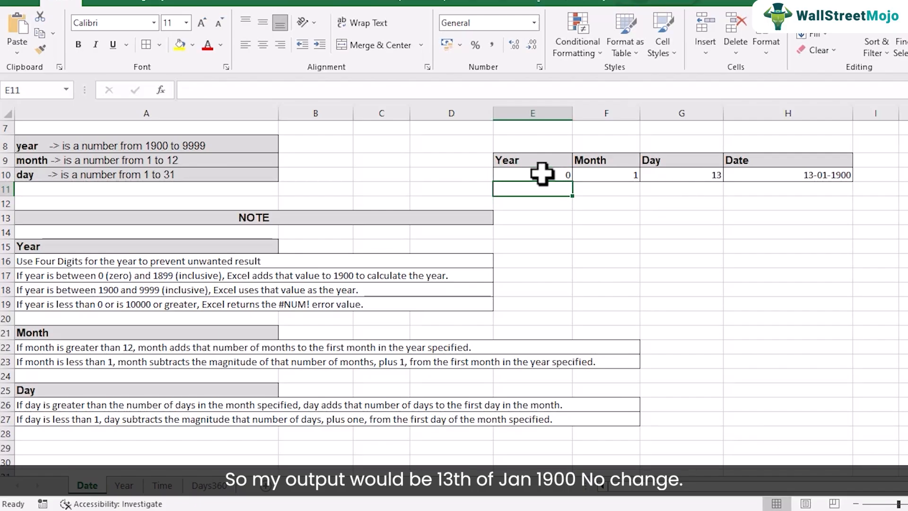
pyautogui.click(541, 173)
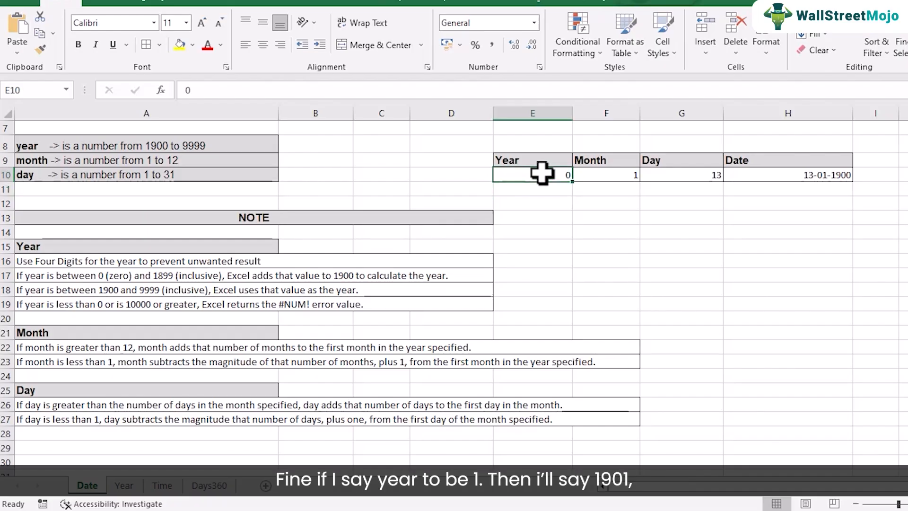
pyautogui.write('1')
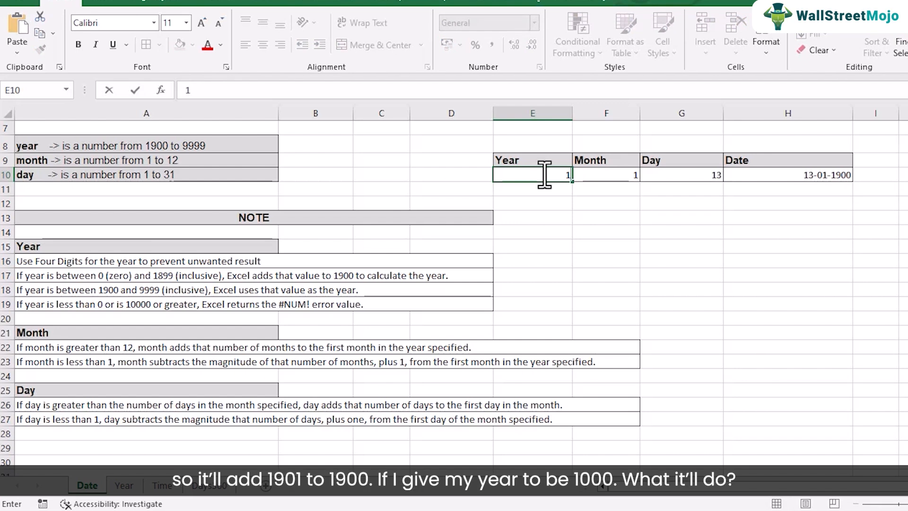
pyautogui.press('Return')
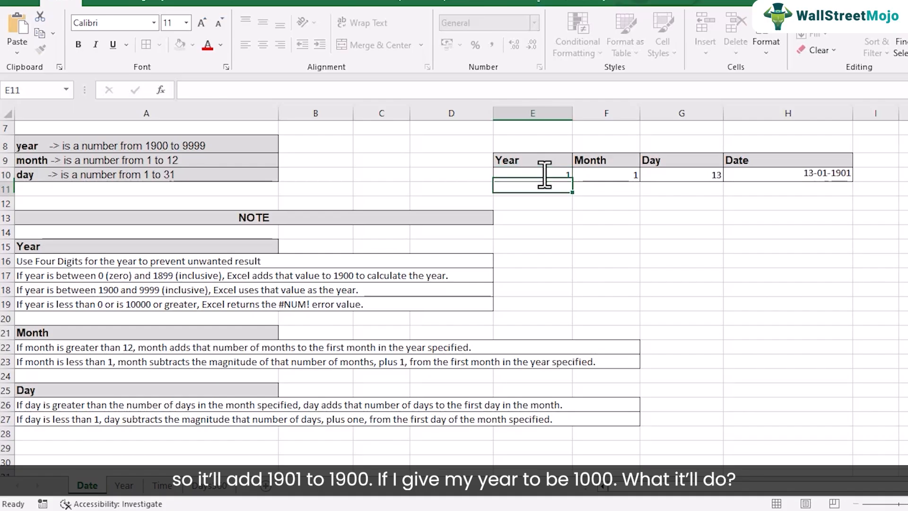
# Try 1000 as the year in cell E10 and check the date calculated in H10
pyautogui.click(542, 173)
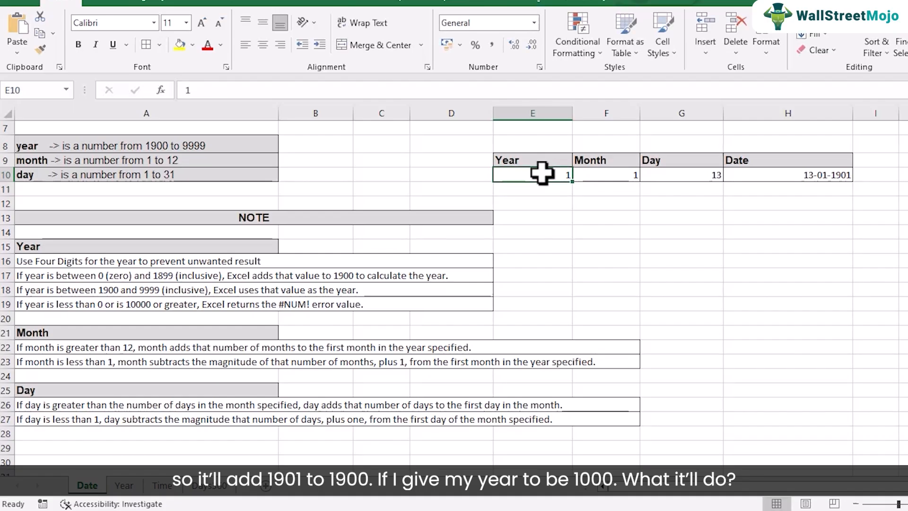
pyautogui.write('000')
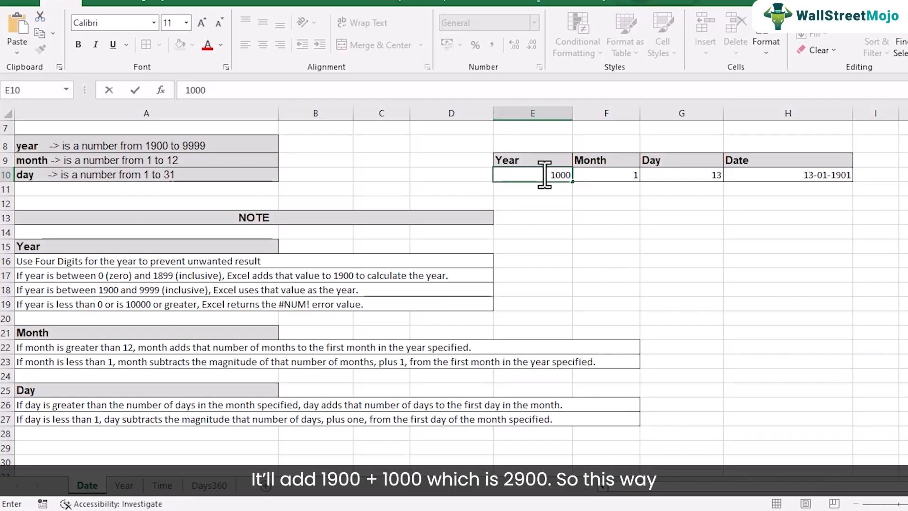
pyautogui.press('Return')
pyautogui.click(825, 176)
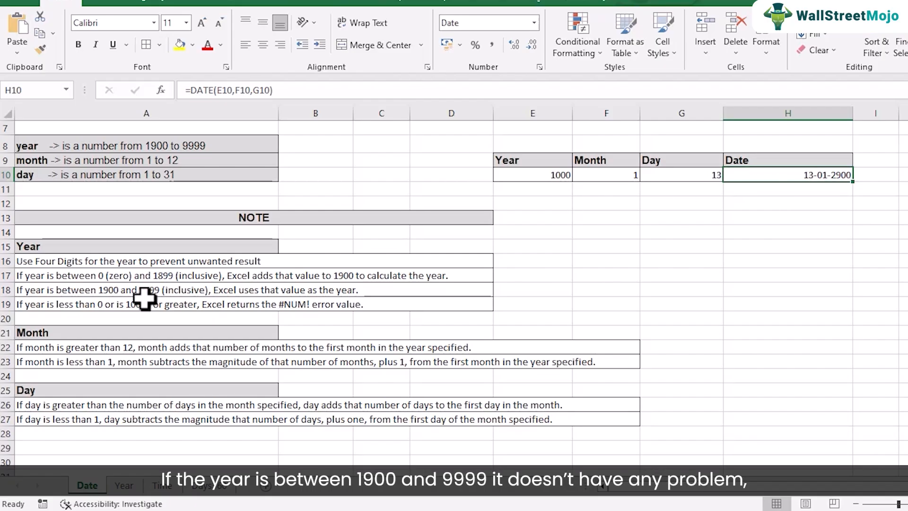
# Try the valid years 1900 and 2000 in cell E10
pyautogui.click(544, 176)
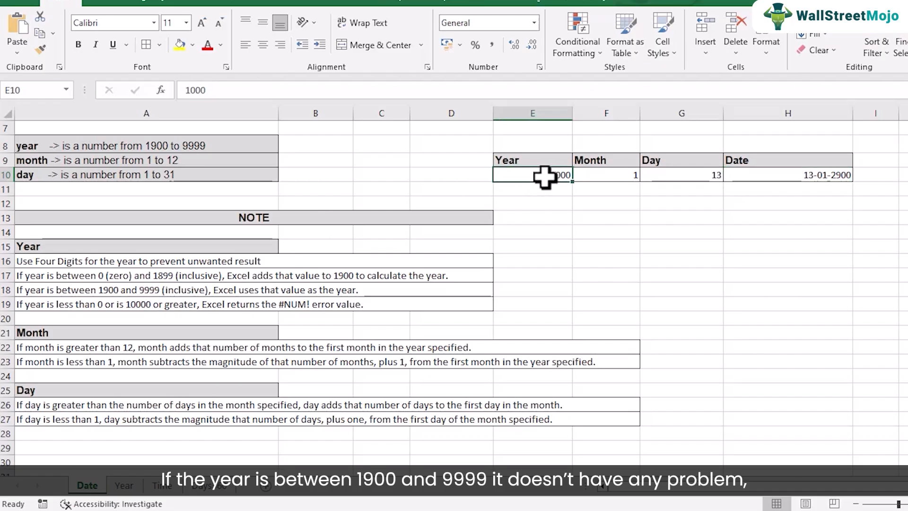
pyautogui.write('1900')
pyautogui.press('Return')
pyautogui.click(545, 176)
pyautogui.write('2000')
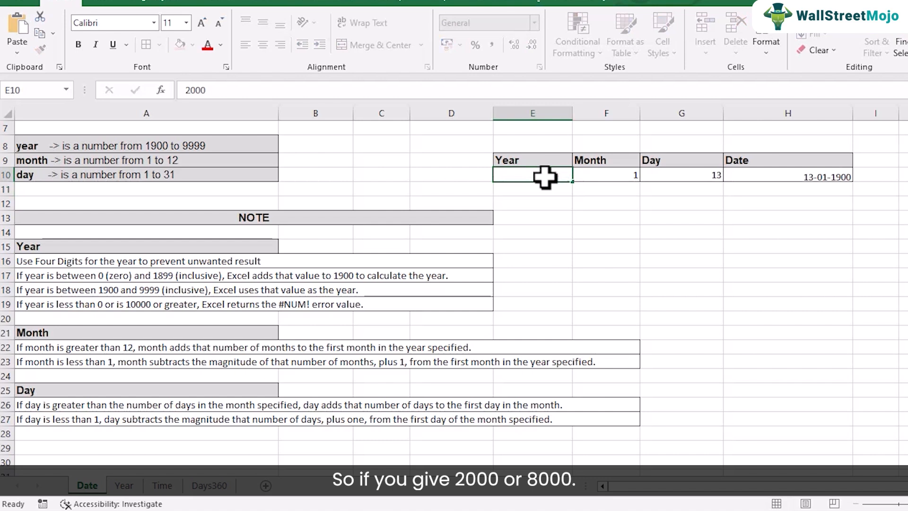
pyautogui.press('Return')
# Try the years 8000 and 9999 in cell E10 to test the upper end of the valid range
pyautogui.click(545, 176)
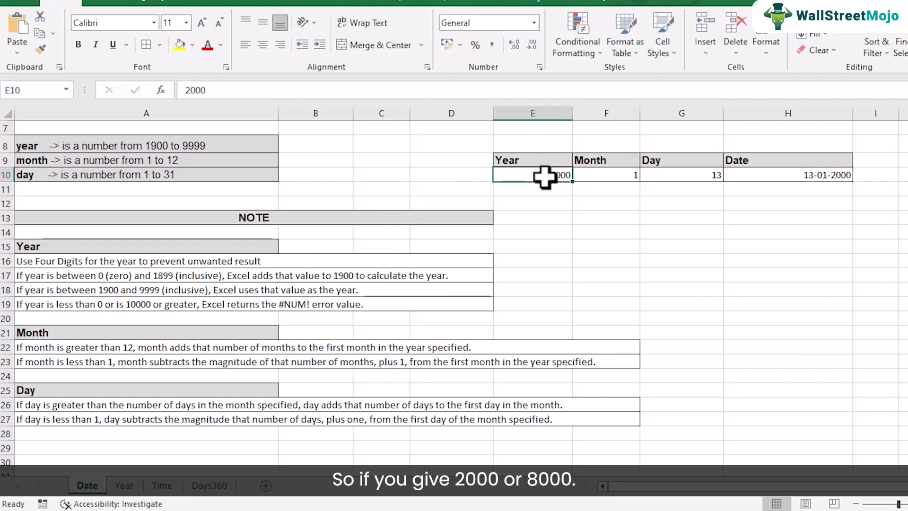
pyautogui.write('8000')
pyautogui.press('Return')
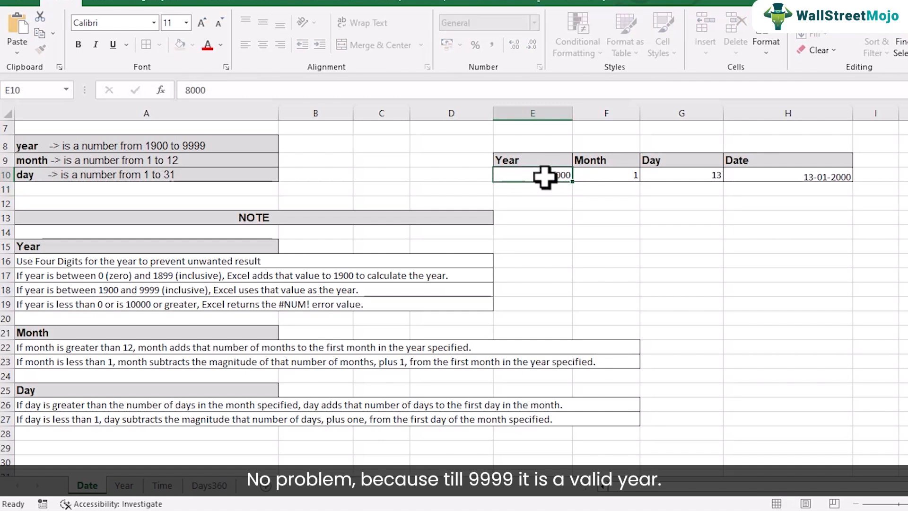
pyautogui.click(545, 176)
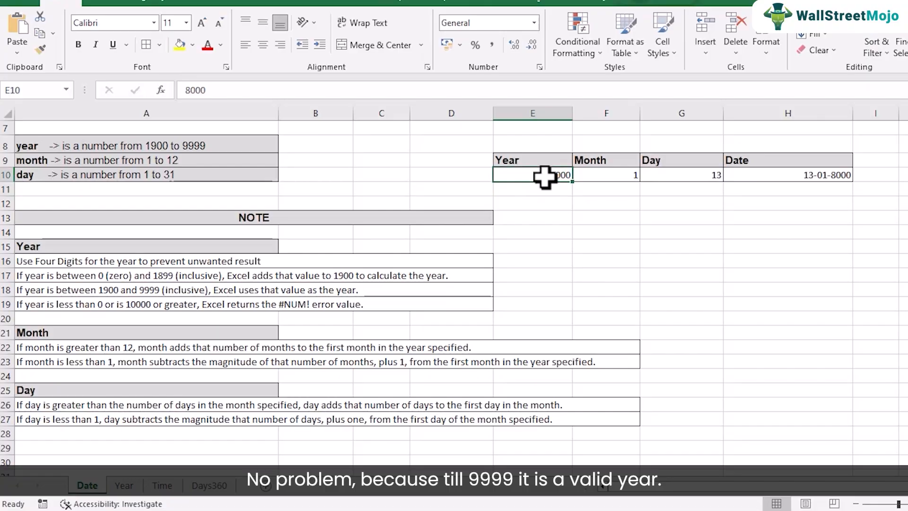
pyautogui.write('9999')
pyautogui.press('Return')
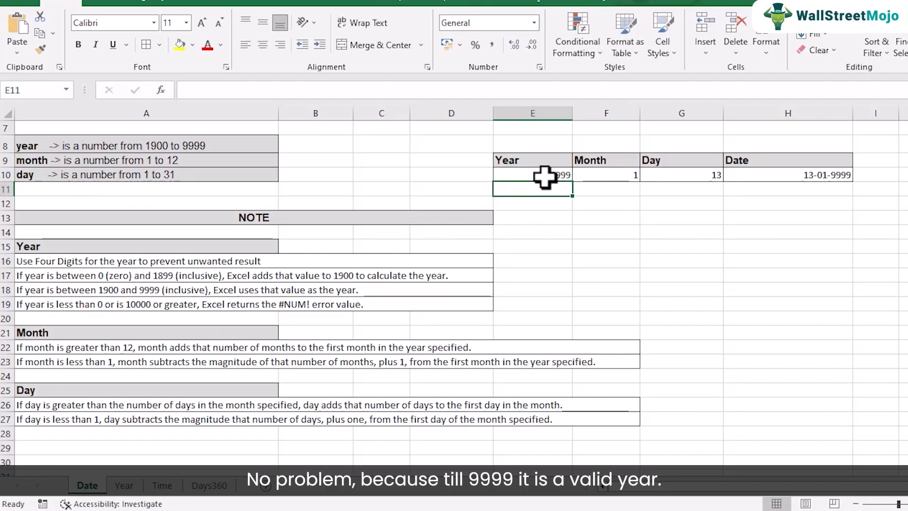
# Try the out-of-range years 10000 and -1 in cell E10
pyautogui.click(541, 176)
pyautogui.write('1000')
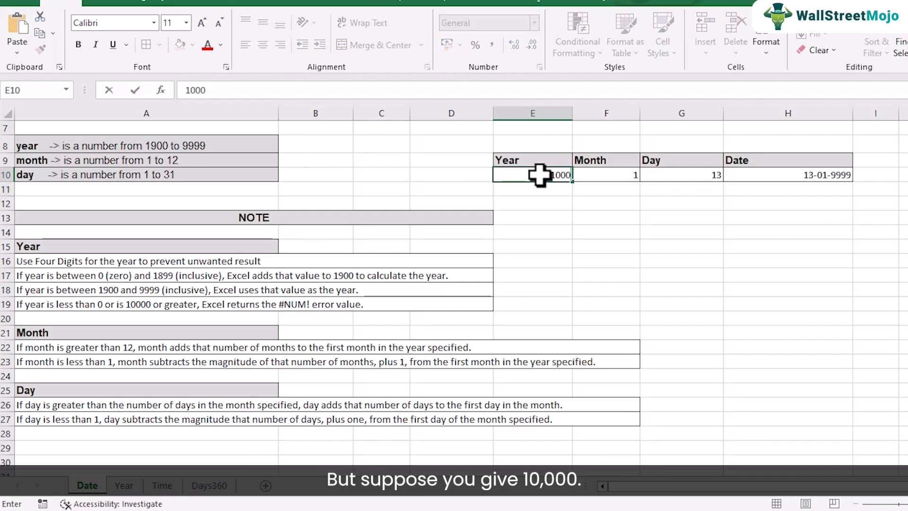
pyautogui.write('0')
pyautogui.press('Return')
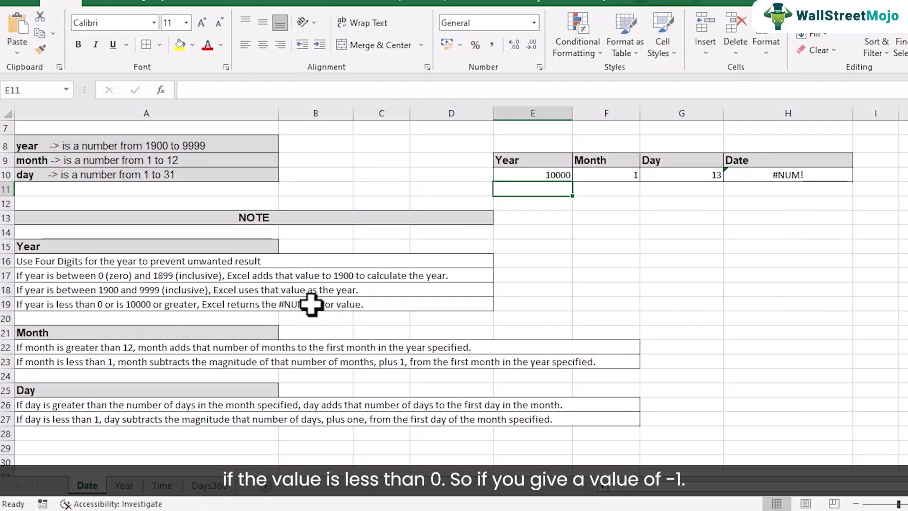
pyautogui.click(547, 177)
pyautogui.write('-1')
pyautogui.press('Return')
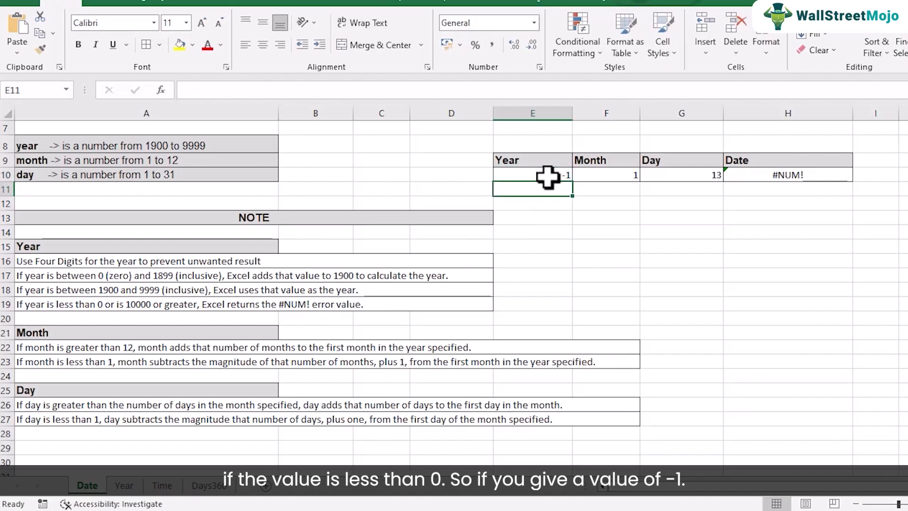
# Try another year above 9999 in cell E10, followed by 0 as the lowest accepted year
pyautogui.click(548, 177)
pyautogui.write('100')
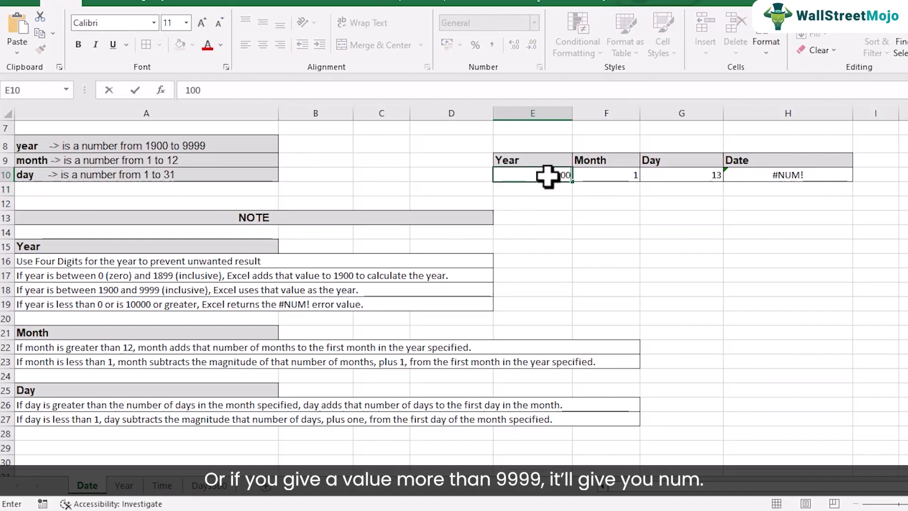
pyautogui.press('Return')
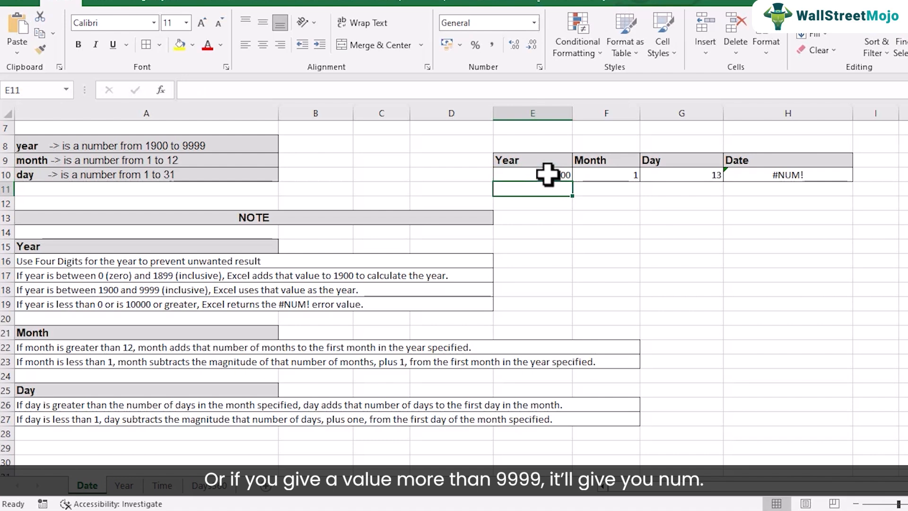
pyautogui.click(547, 177)
pyautogui.write('0')
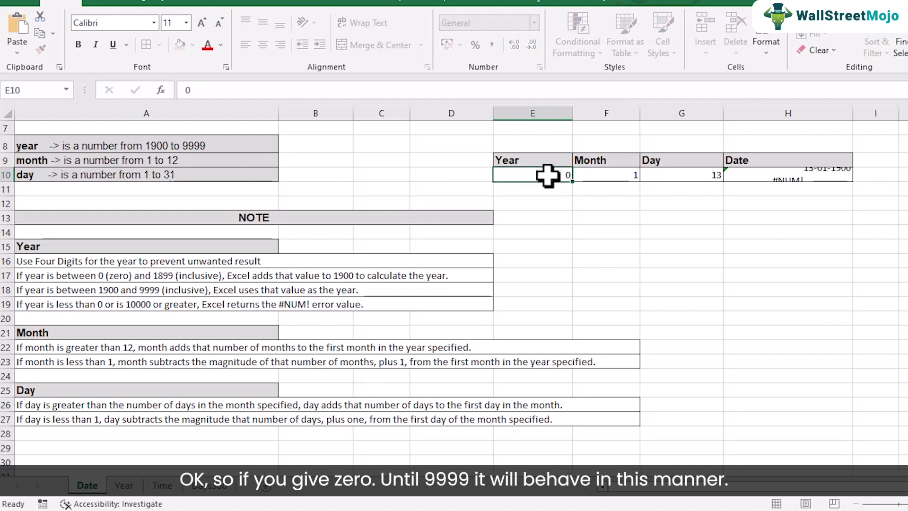
pyautogui.press('Return')
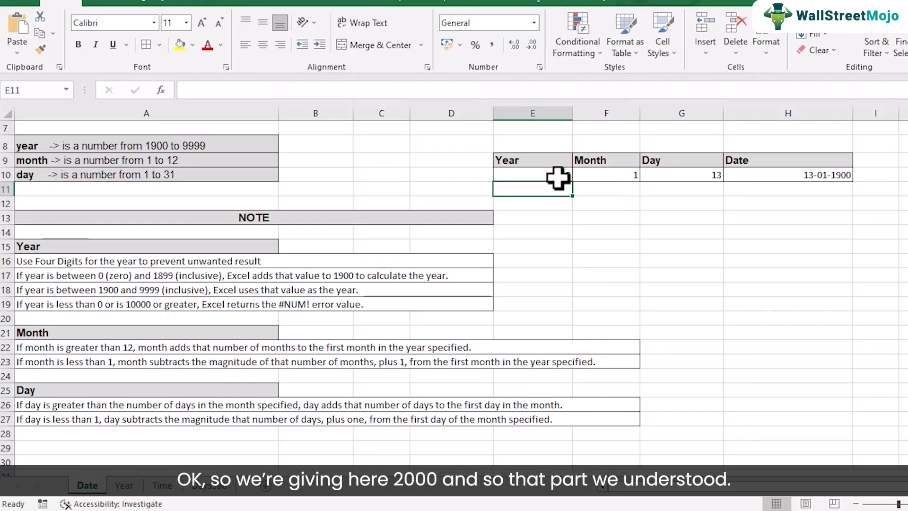
# Set the year in cell E10 to 2000
pyautogui.click(552, 175)
pyautogui.write('2000')
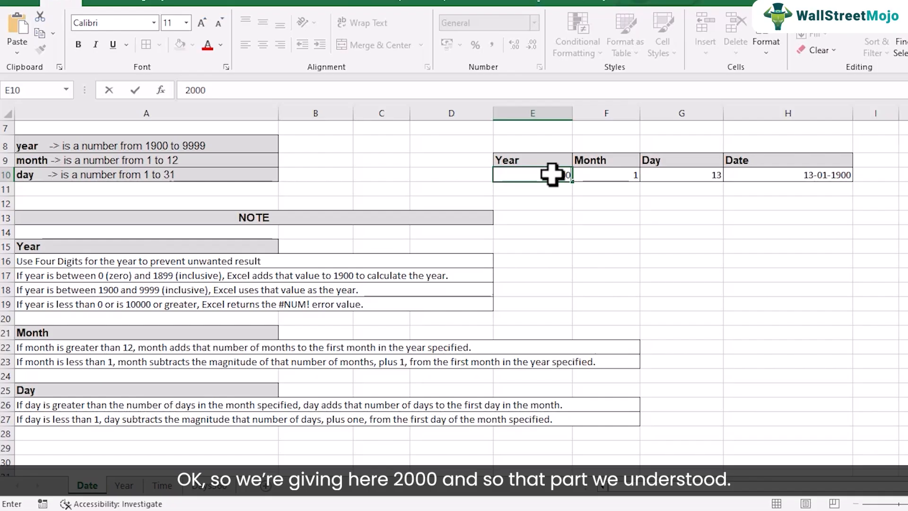
pyautogui.press('Return')
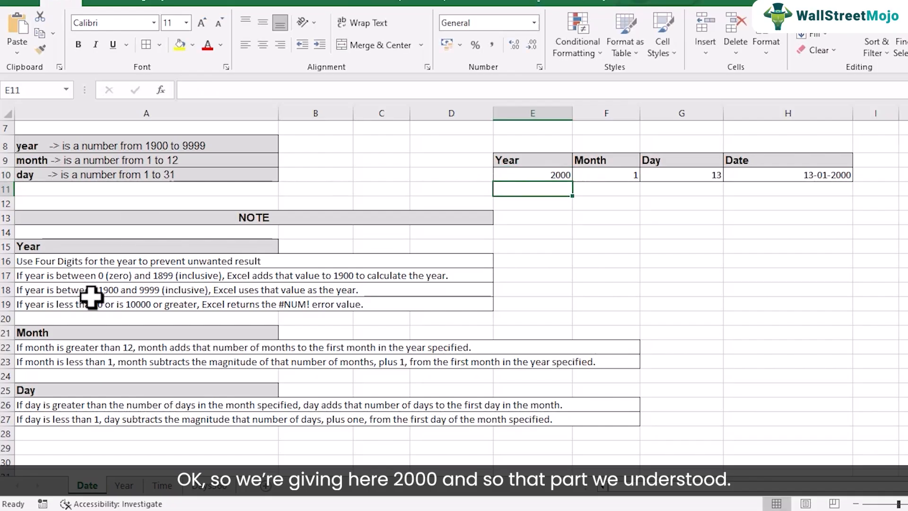
# Try 2 and 3 as the month in cell F10
pyautogui.click(620, 176)
pyautogui.write('2')
pyautogui.click(604, 217)
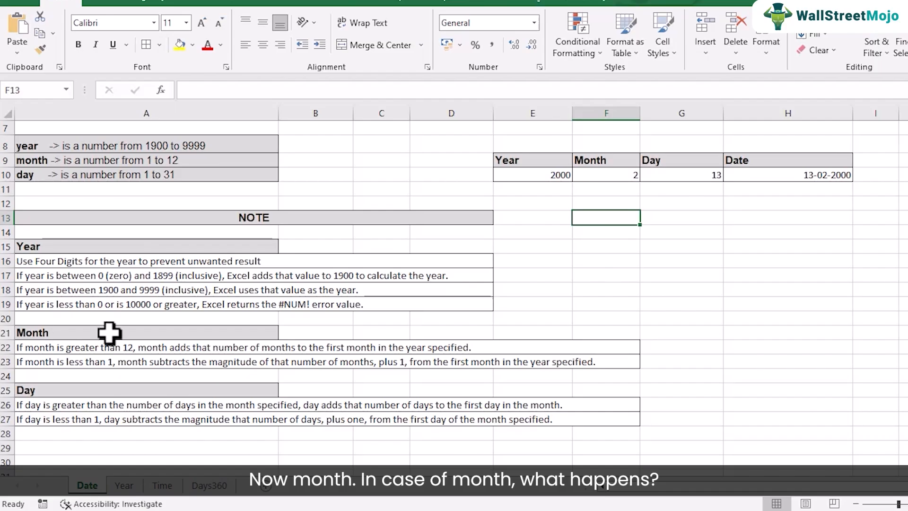
pyautogui.click(634, 176)
pyautogui.write('3')
pyautogui.press('Return')
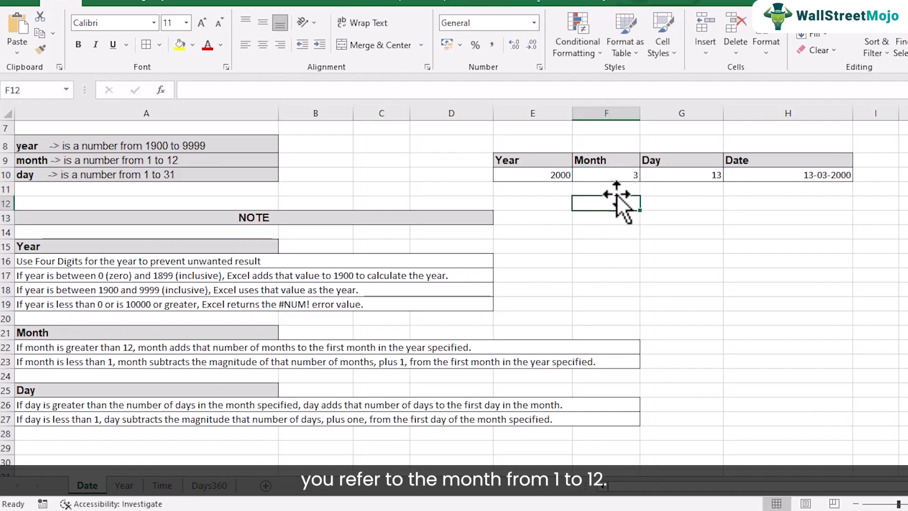
# Try the lowest and highest regular months, 1 and 12, in cell F10
pyautogui.click(604, 173)
pyautogui.write('1')
pyautogui.press('Return')
pyautogui.click(610, 173)
pyautogui.write('12')
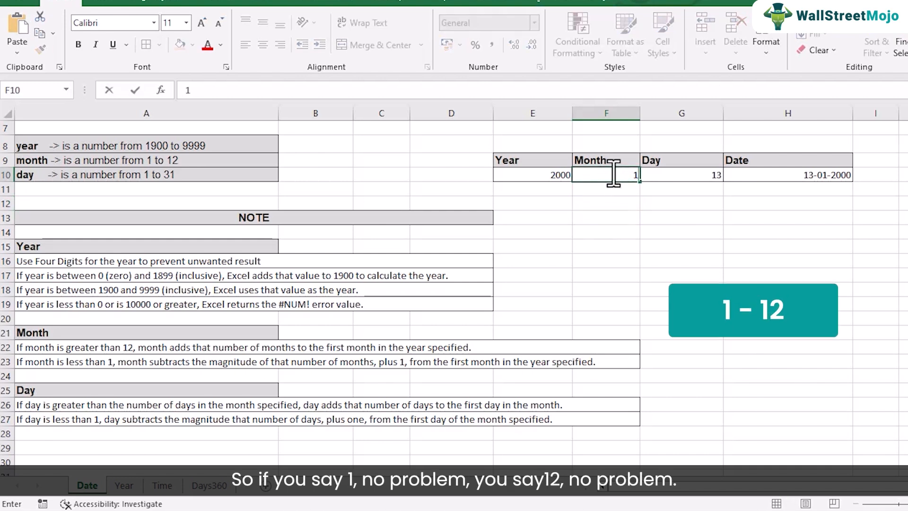
pyautogui.click(610, 218)
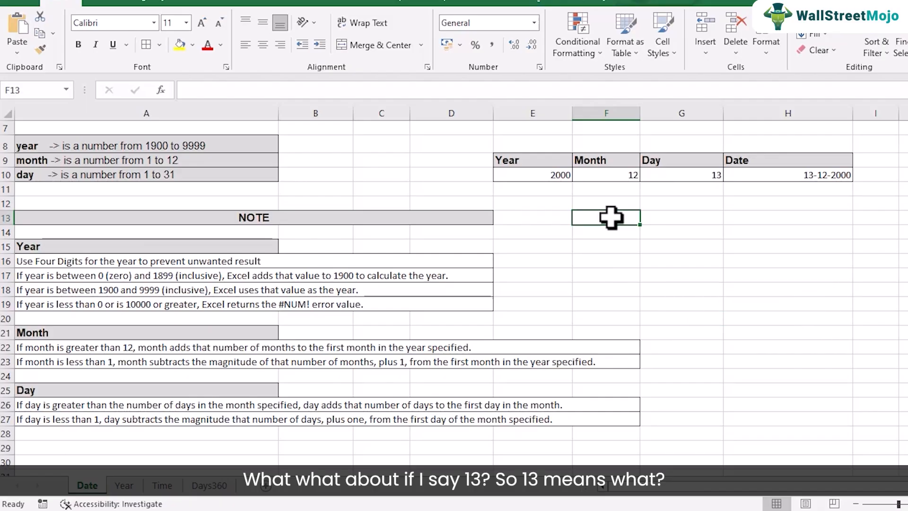
# Try 13 as the month in cell F10 and check the date calculated in H10
pyautogui.click(618, 177)
pyautogui.write('13')
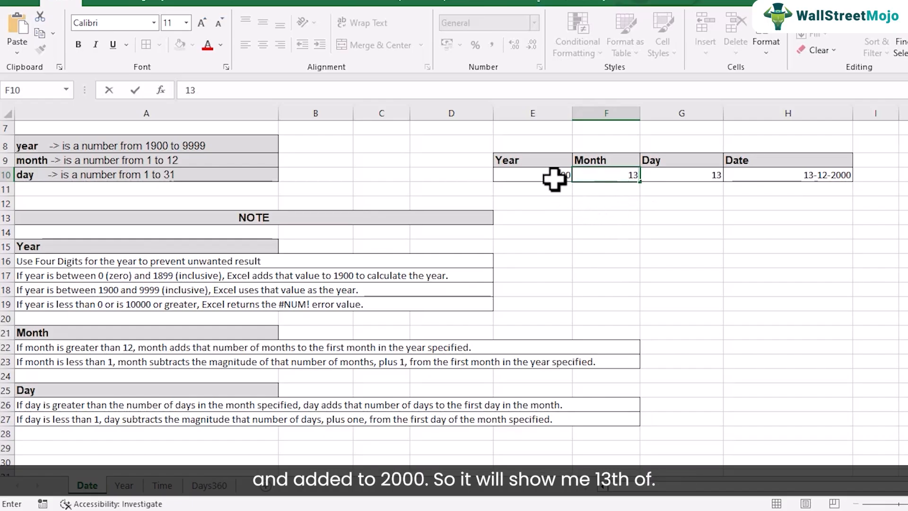
pyautogui.press('Return')
pyautogui.click(832, 176)
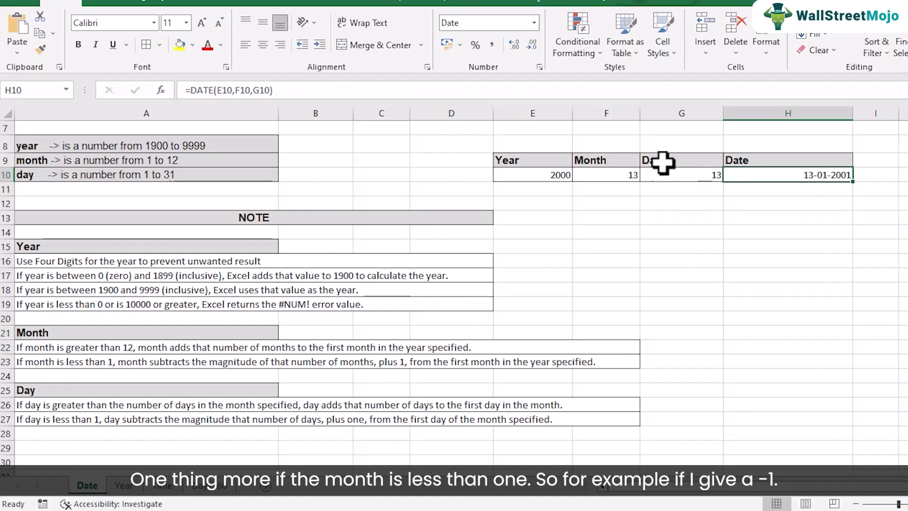
# Try -1 as the month in cell F10 and check the date calculated in H10
pyautogui.click(630, 173)
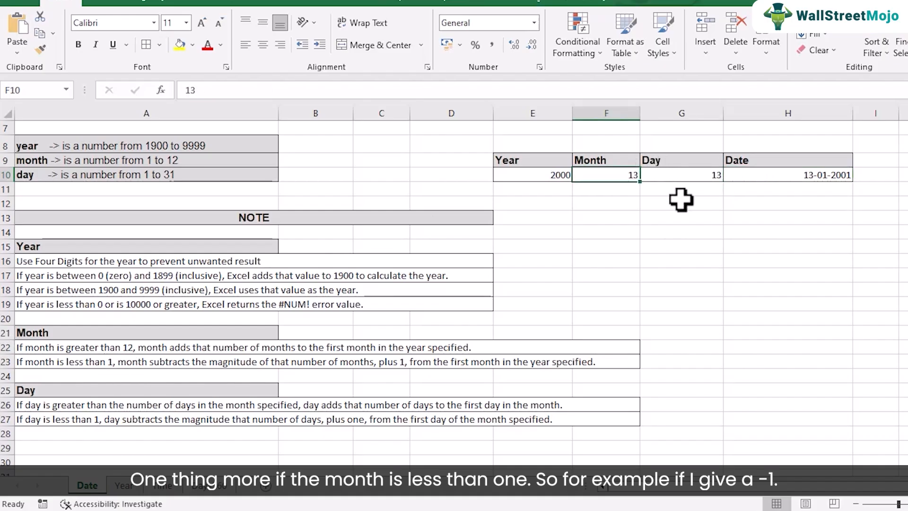
pyautogui.write('-1')
pyautogui.scroll(1, 681, 198)
pyautogui.scroll(-1, 689, 215)
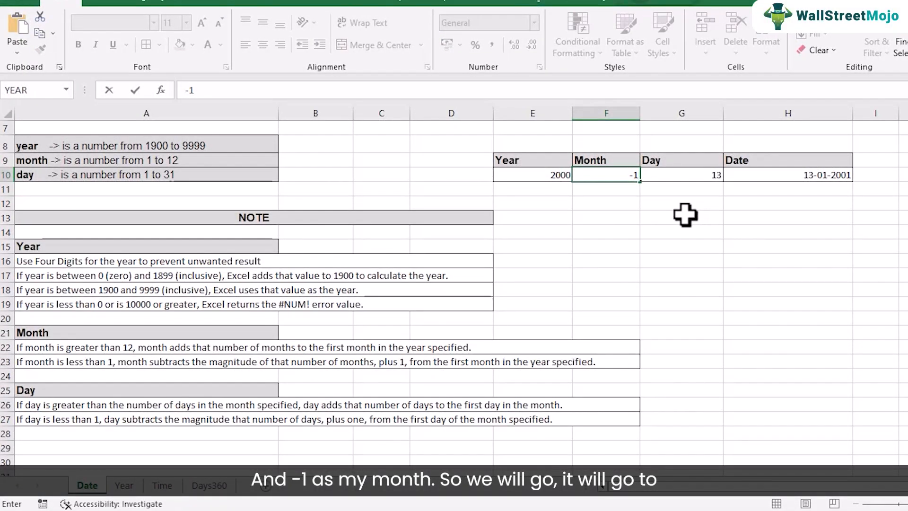
pyautogui.press('Return')
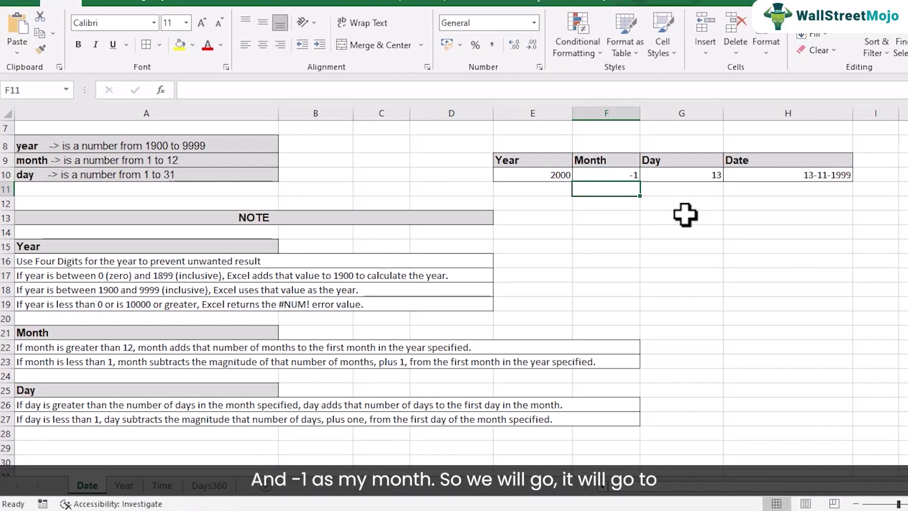
pyautogui.click(829, 174)
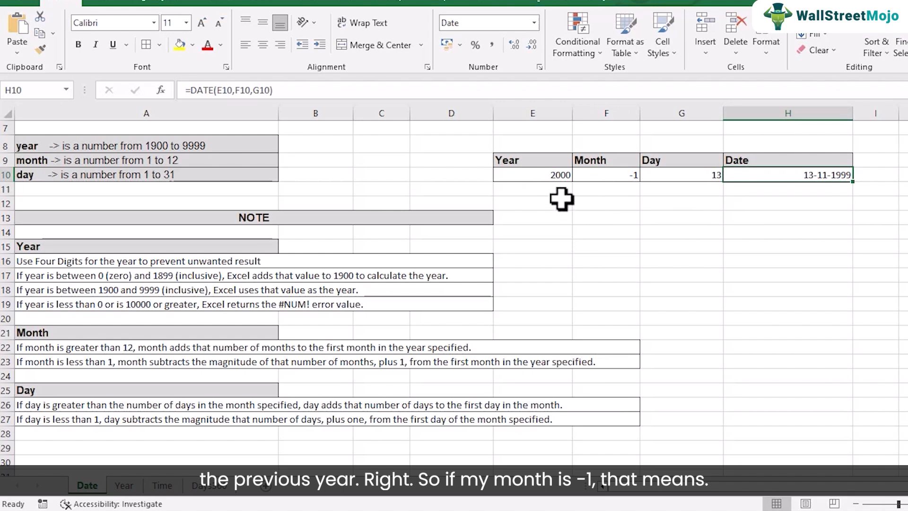
# Try 0 and then 1 as the month in cell F10 to compare the calculated dates
pyautogui.click(583, 178)
pyautogui.write('0')
pyautogui.press('Return')
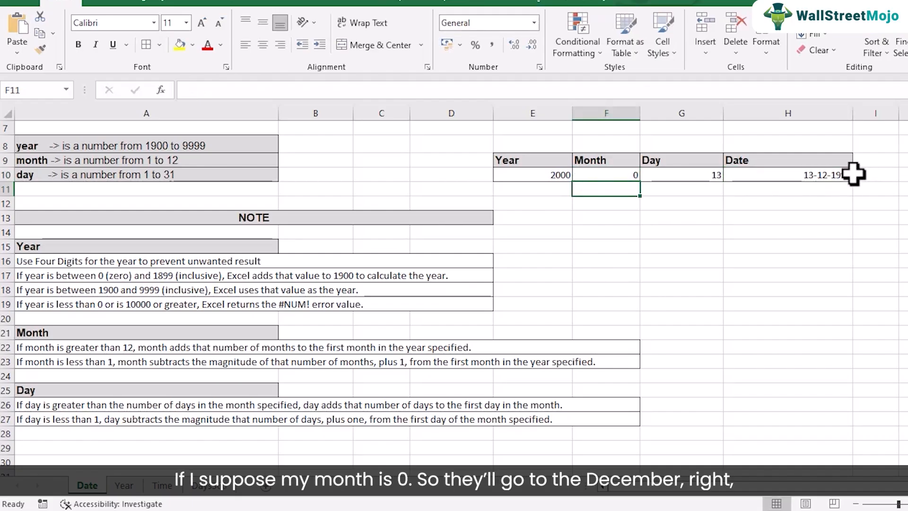
pyautogui.click(624, 175)
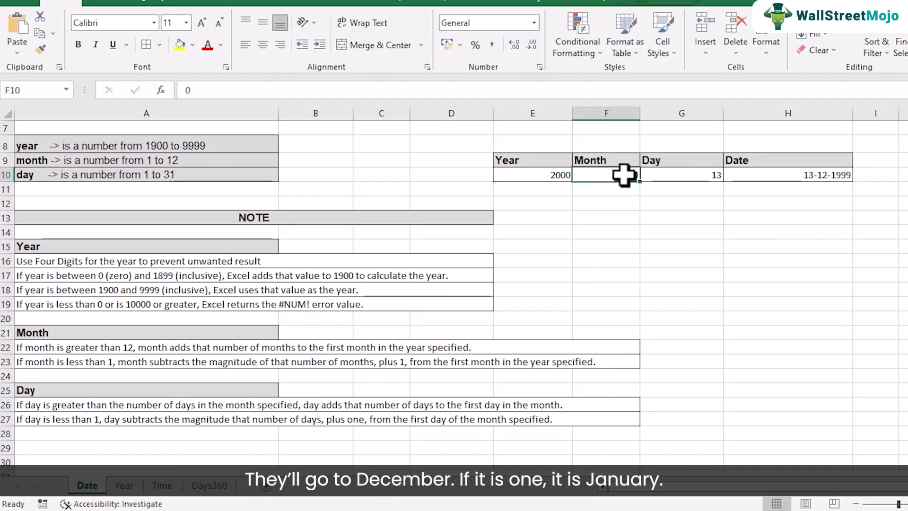
pyautogui.write('1')
pyautogui.click(630, 199)
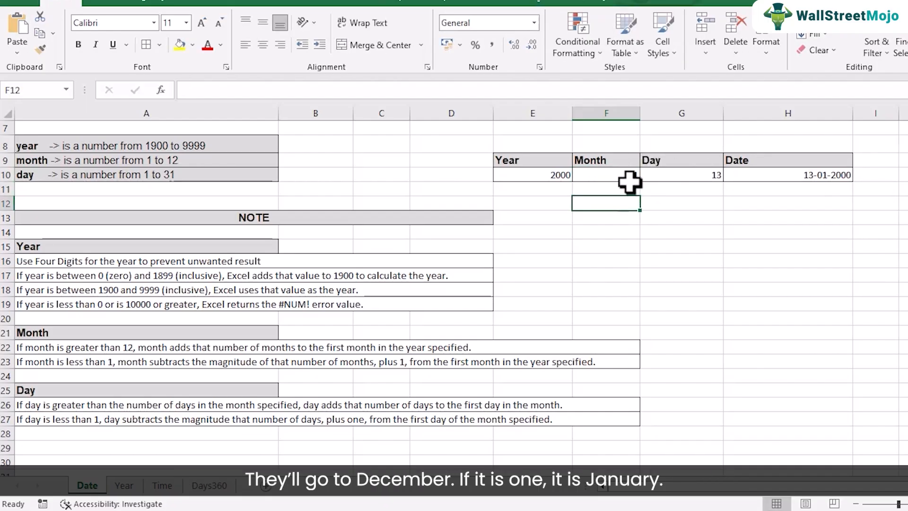
# Try 0 again and then -1 as the month in cell F10
pyautogui.click(630, 175)
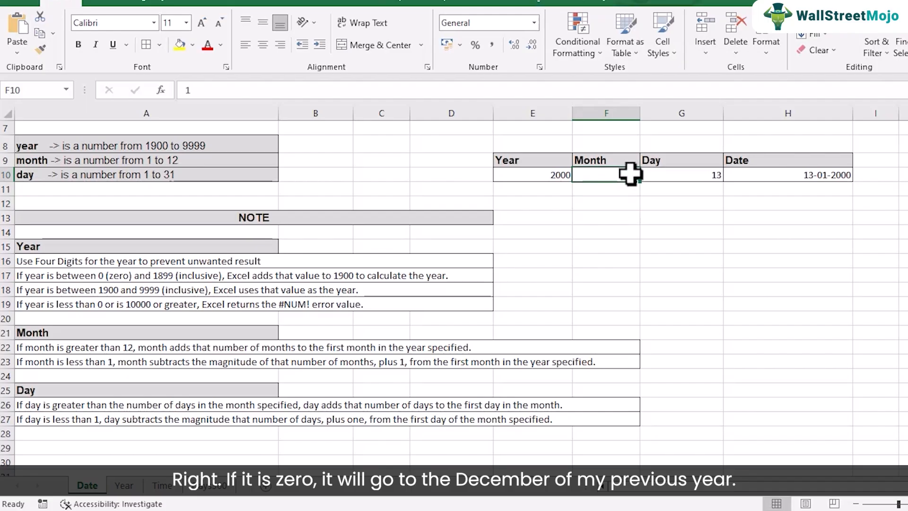
pyautogui.write('0')
pyautogui.press('Return')
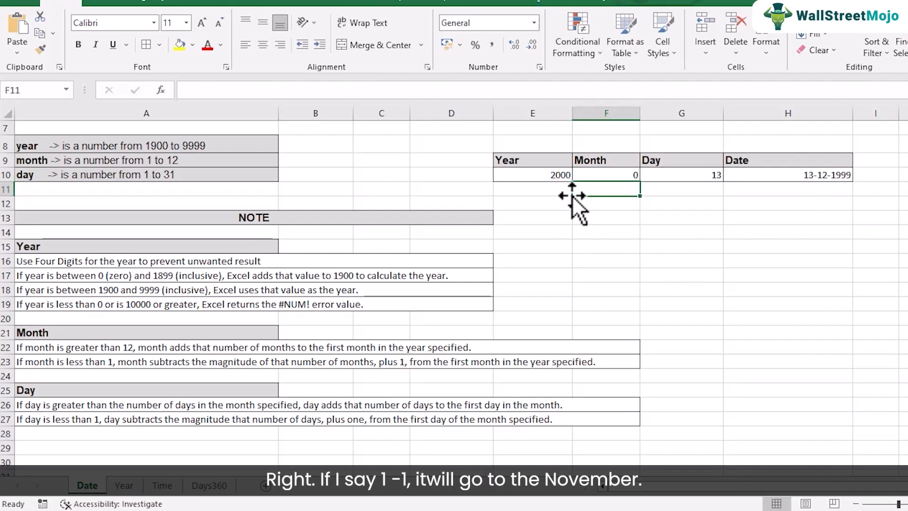
pyautogui.click(603, 175)
pyautogui.write('-1')
pyautogui.press('Return')
# Try 17 as the month in cell F10
pyautogui.click(605, 173)
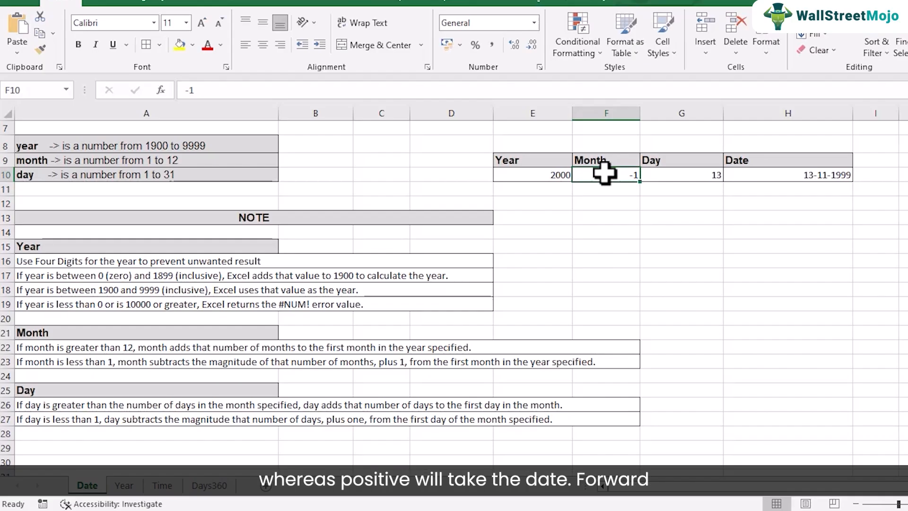
pyautogui.write('17')
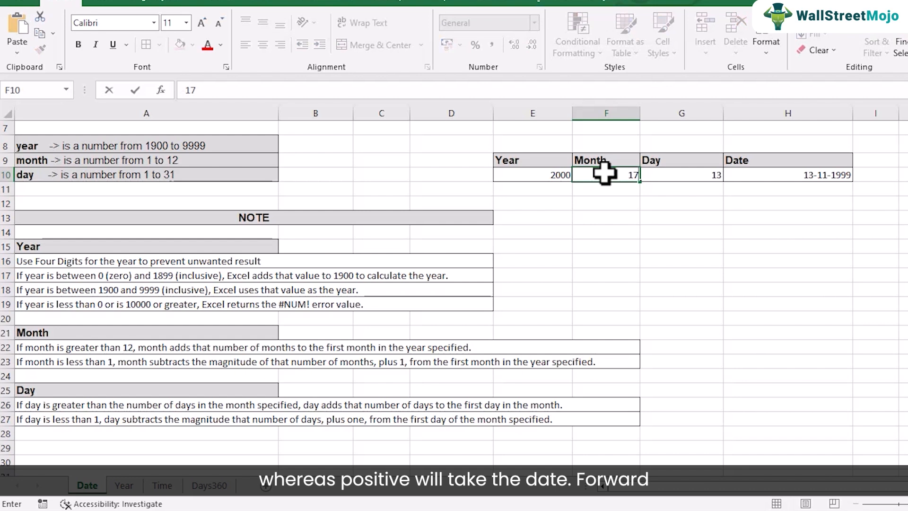
pyautogui.press('Return')
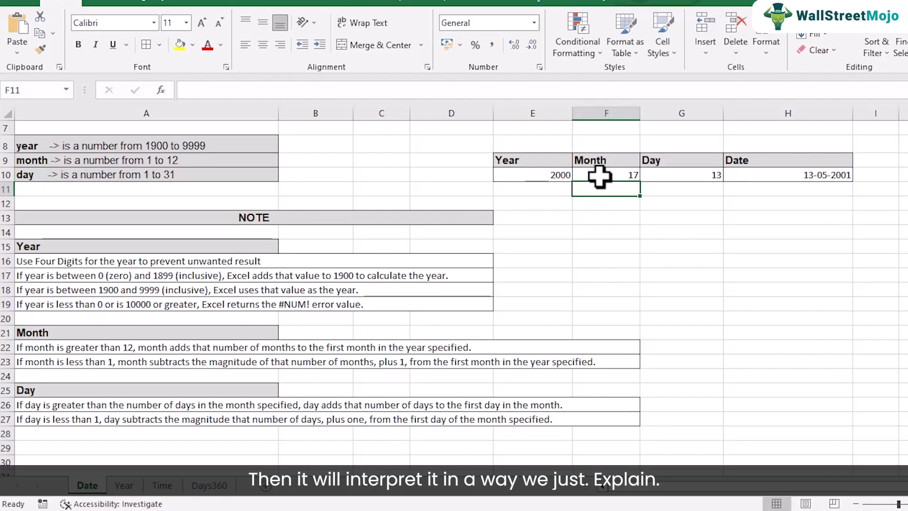
# Set the month in cell F10 to 3
pyautogui.click(623, 175)
pyautogui.write('3')
pyautogui.press('Return')
# Try 31 and then 32 as the day in cell G10 to test the end of March
pyautogui.click(671, 175)
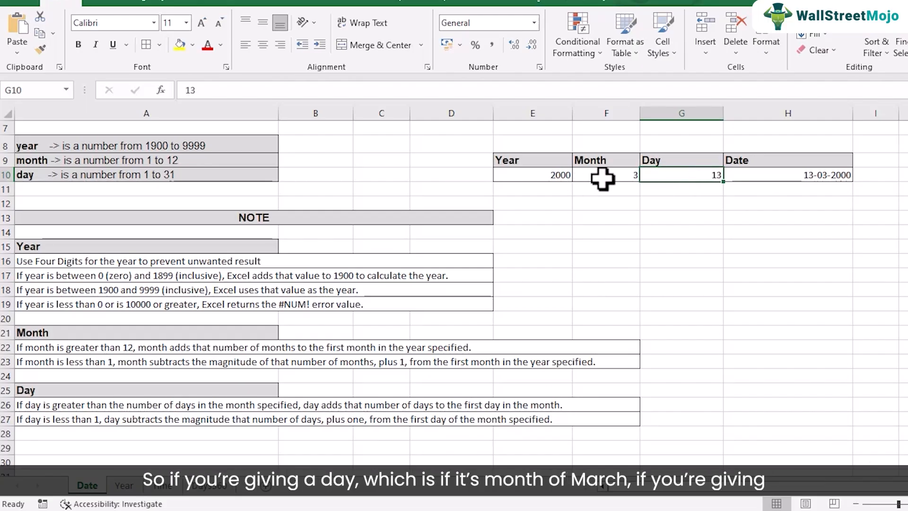
pyautogui.write('3')
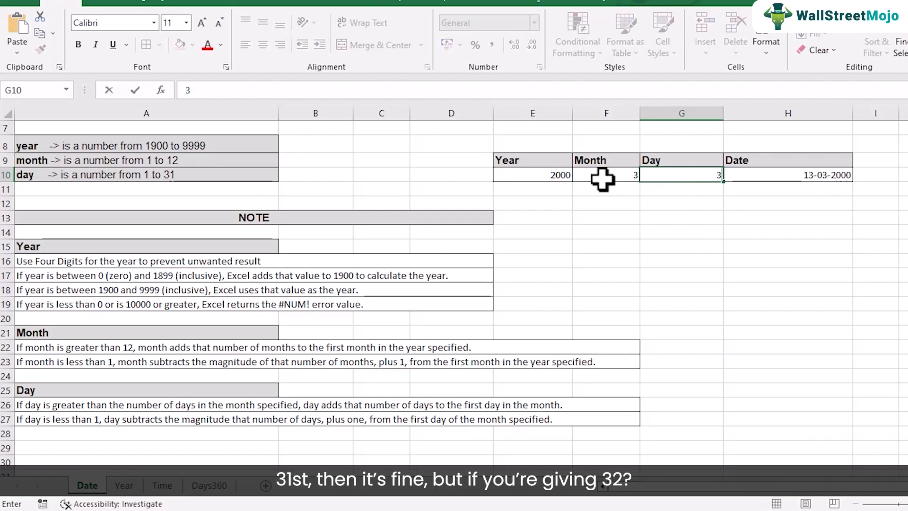
pyautogui.write('1')
pyautogui.click(600, 203)
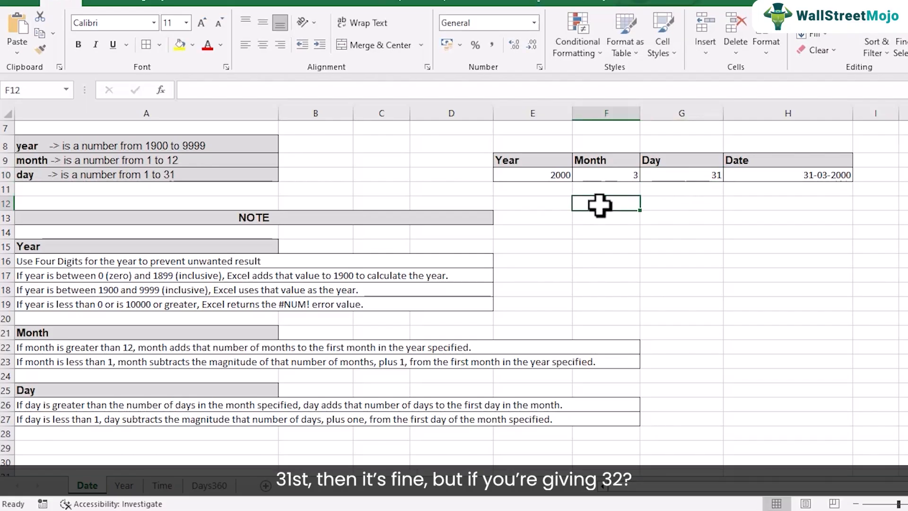
pyautogui.click(716, 175)
pyautogui.write('32')
pyautogui.click(704, 201)
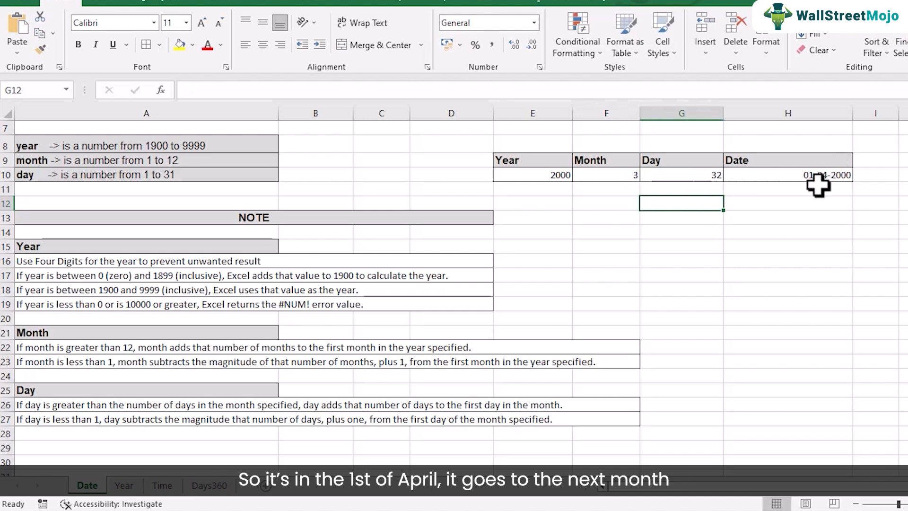
# Try 0 as the day in cell G10
pyautogui.click(713, 176)
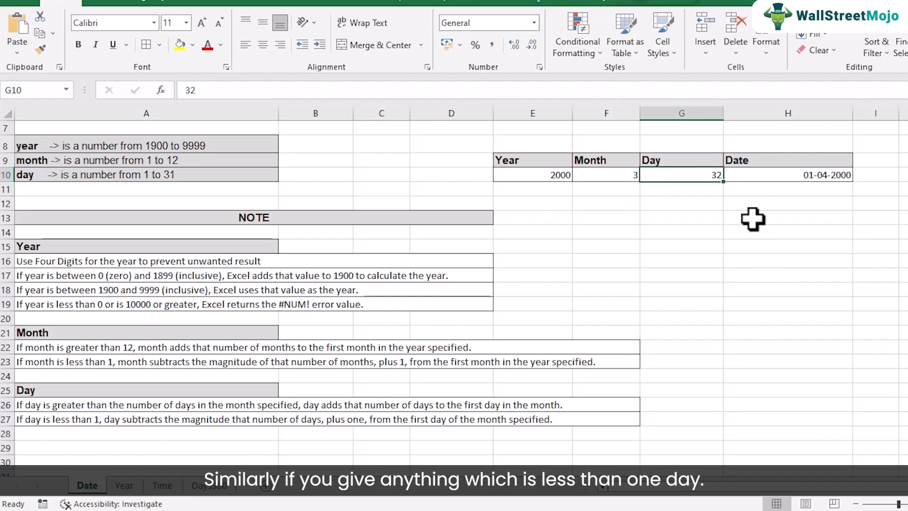
pyautogui.write('0')
pyautogui.press('Return')
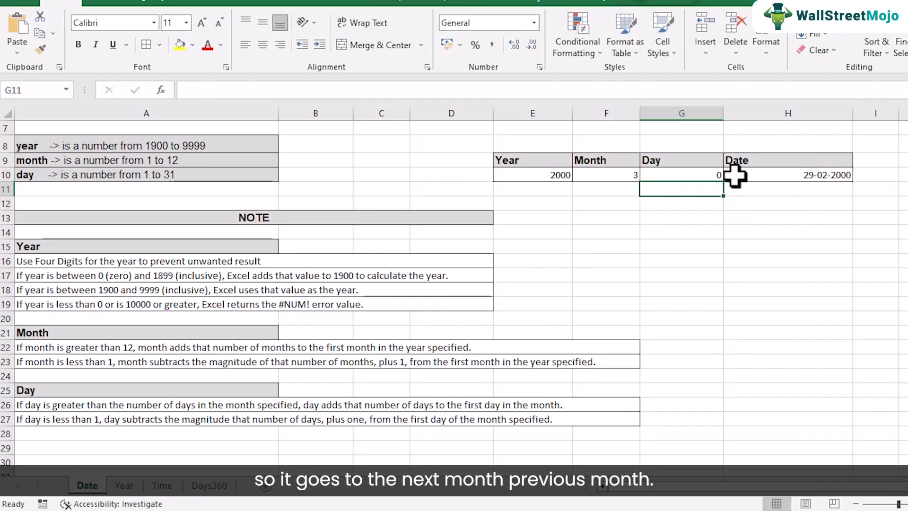
# Set the day in cell G10 to -1 and check the date calculated in H10
pyautogui.click(679, 177)
pyautogui.write('-1')
pyautogui.press('Return')
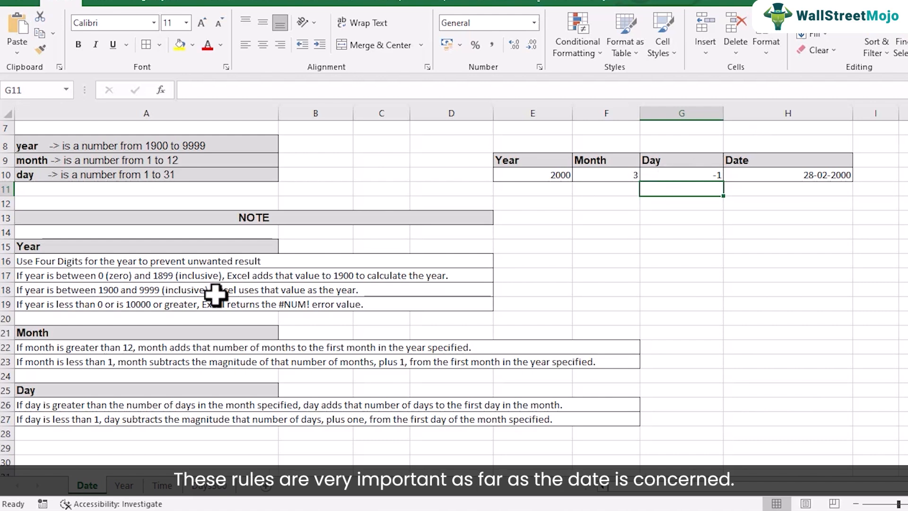
pyautogui.click(803, 176)
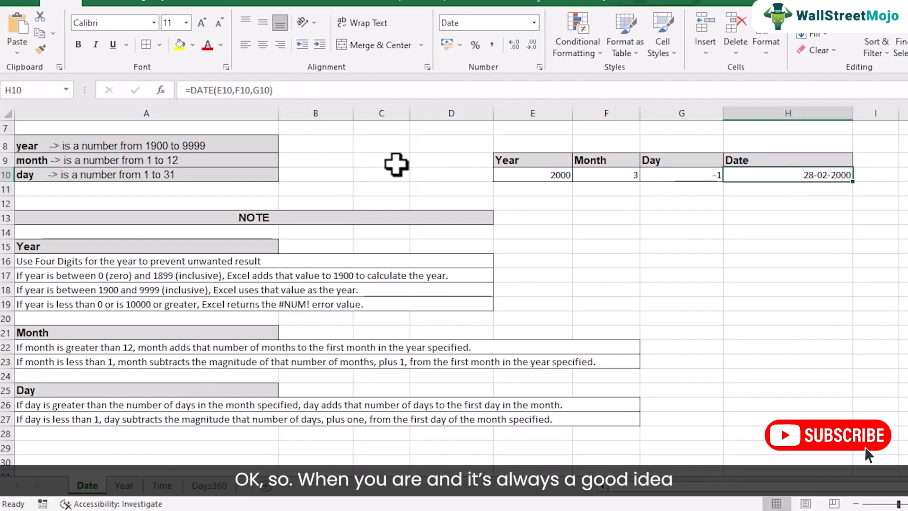
# Review the year, month and day entries in row 10 and the DATE formula that uses them in H10
pyautogui.click(532, 173)
pyautogui.click(608, 176)
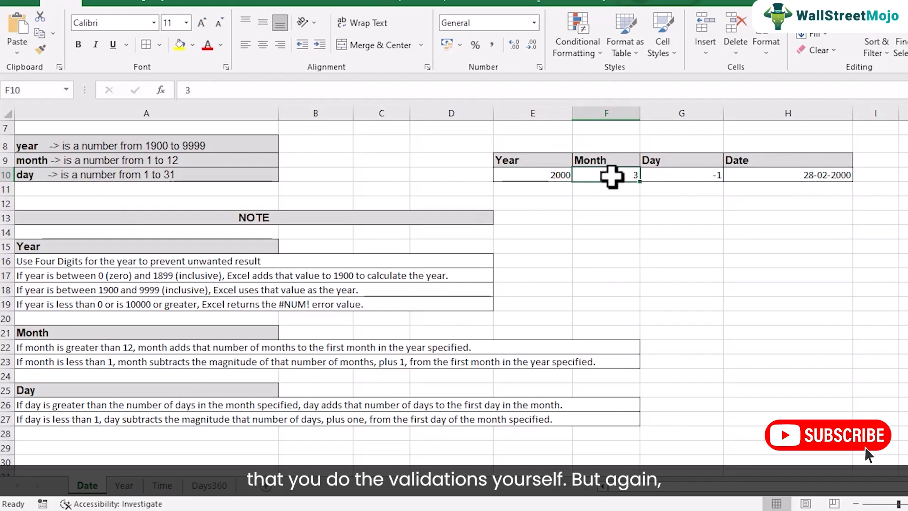
pyautogui.click(695, 171)
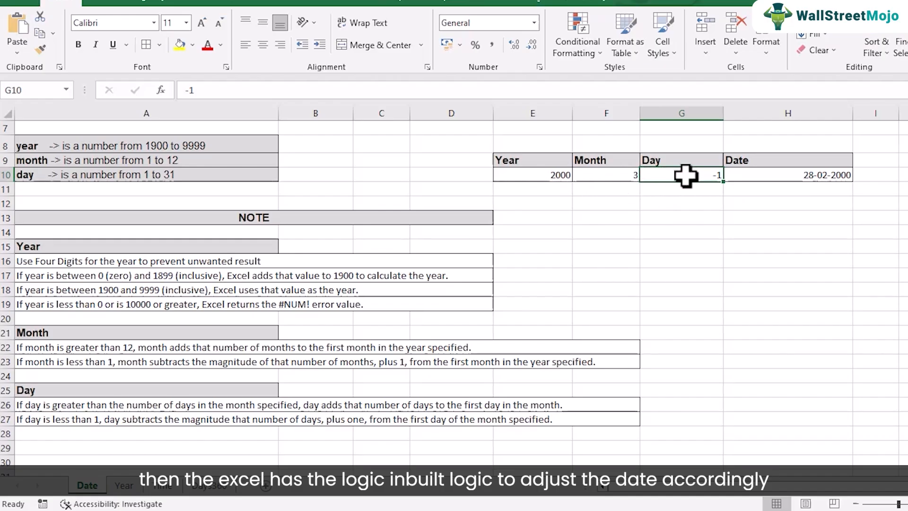
pyautogui.click(809, 178)
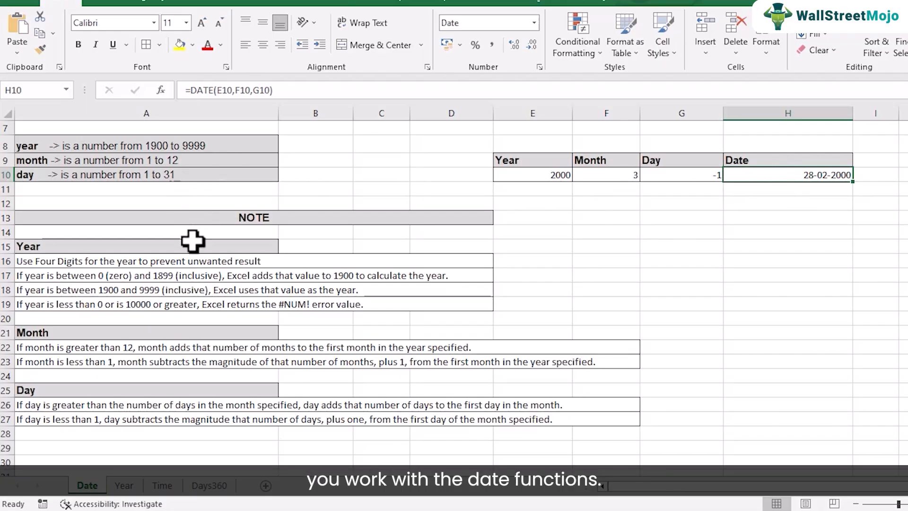
pyautogui.scroll(1, 189, 234)
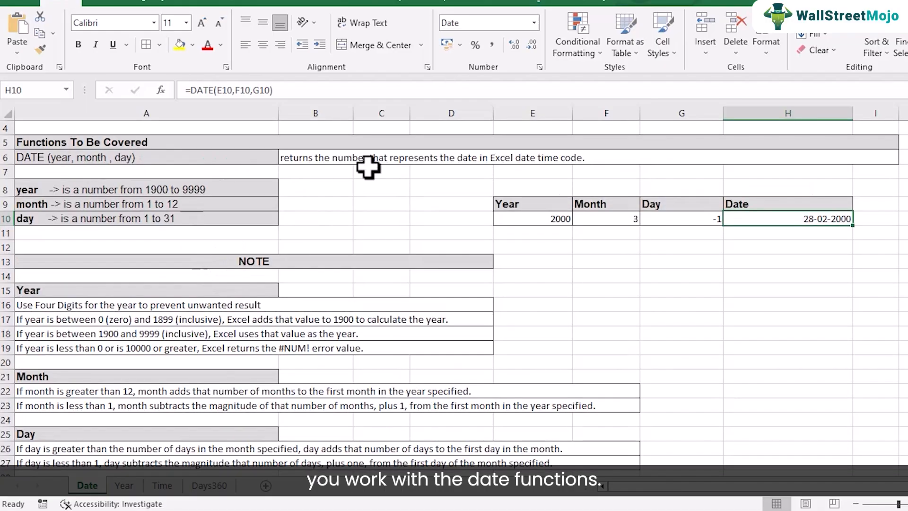